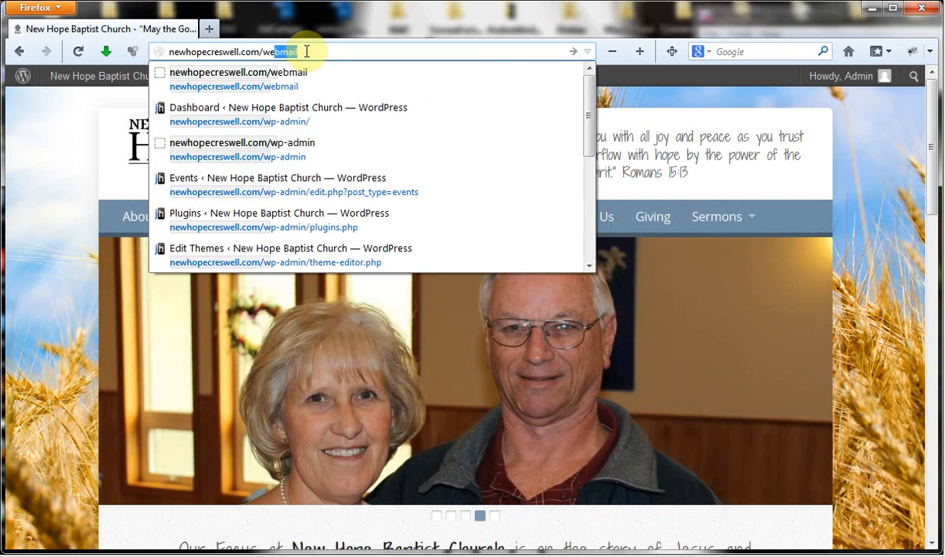
Log in to newhopecreswell.com/webmail with the saved mailbox address and its password.
key(Return)
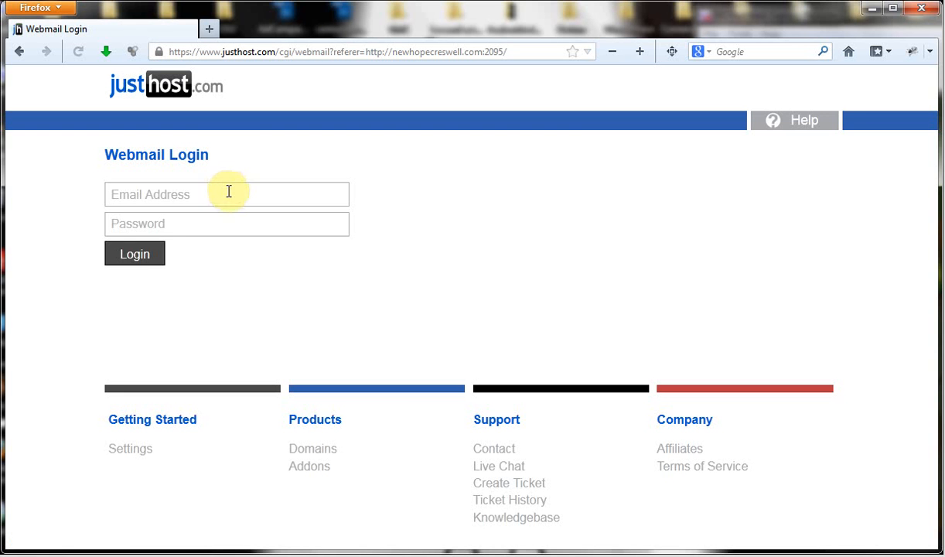
click(226, 192)
click(221, 187)
click(221, 215)
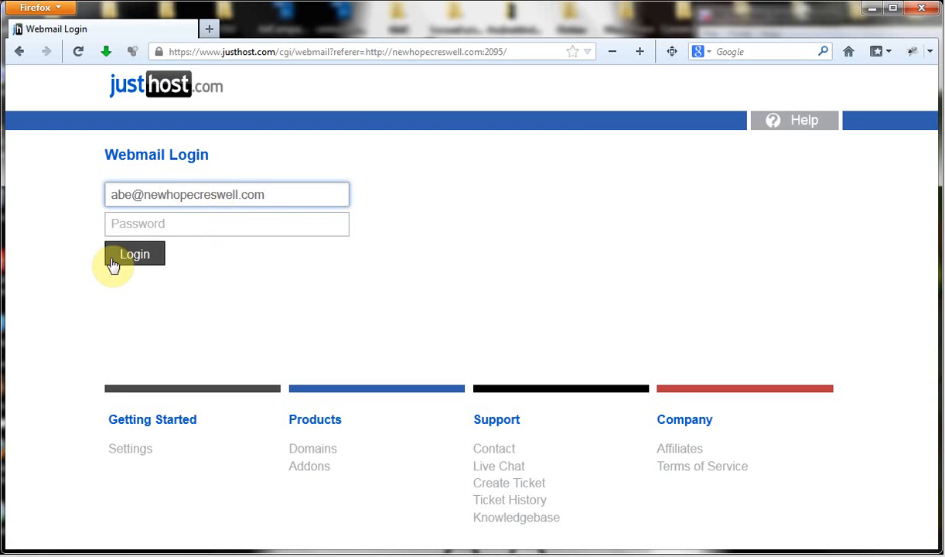
click(182, 226)
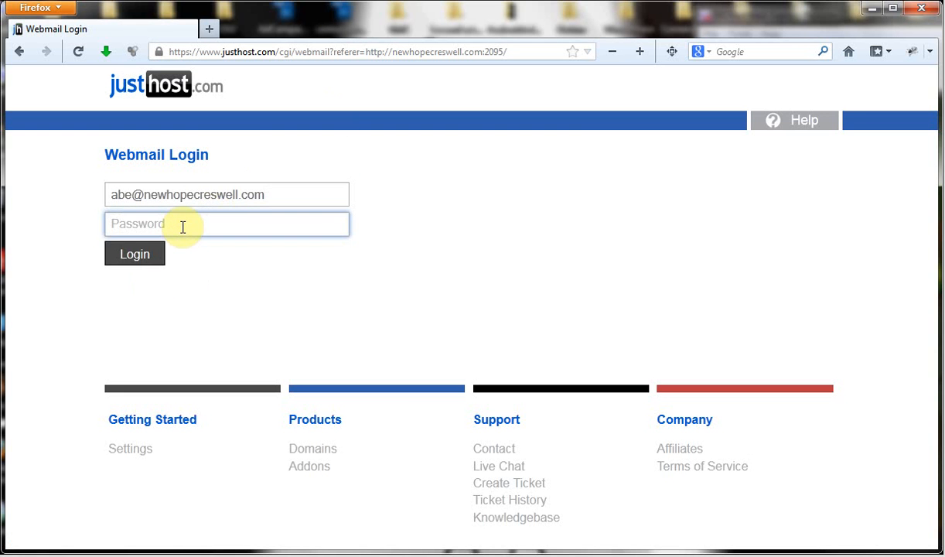
text(•)
key(Return)
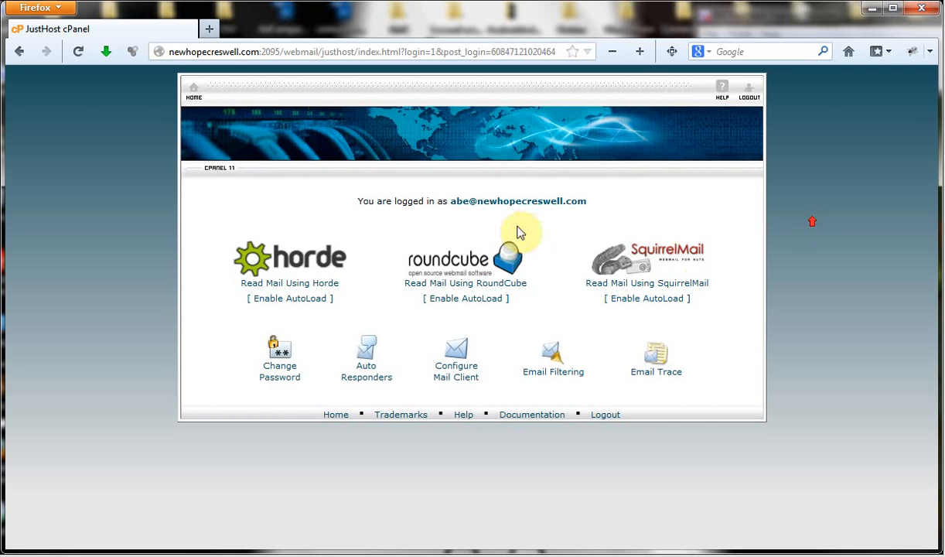
Open Configure Mail Client from the webmail home page.
click(450, 376)
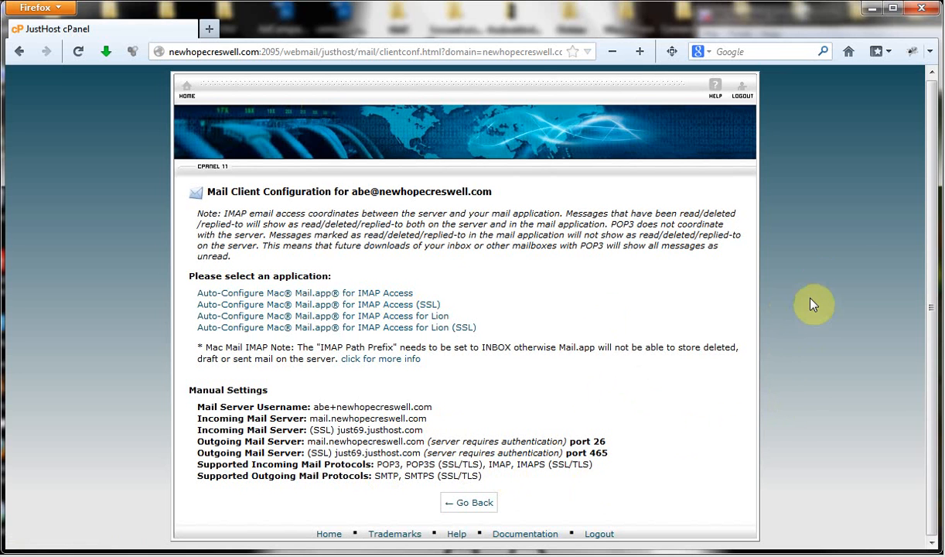
Highlight IMAP and SMTPS in cPanel's Manual Settings, then open Outlook's File account information page.
scroll(842, 253, up, 1)
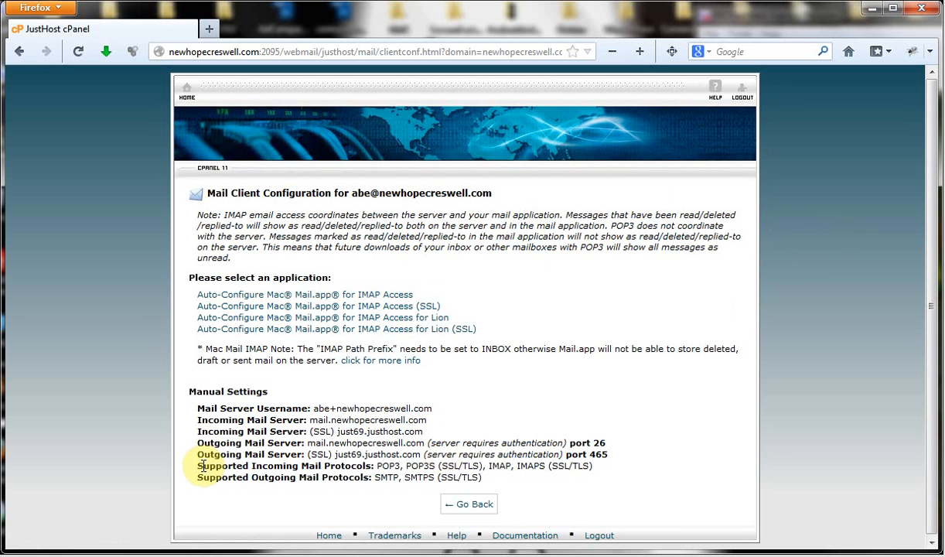
double_click(500, 465)
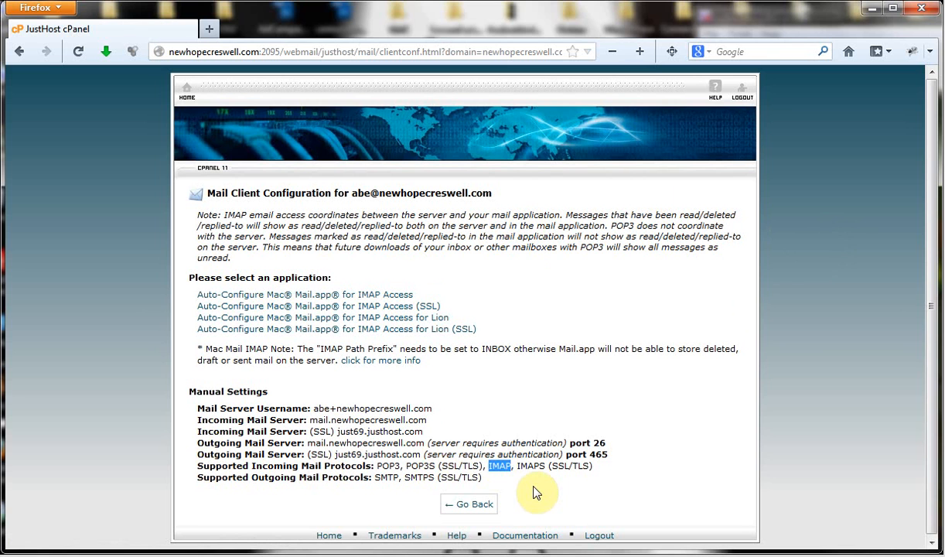
click(534, 488)
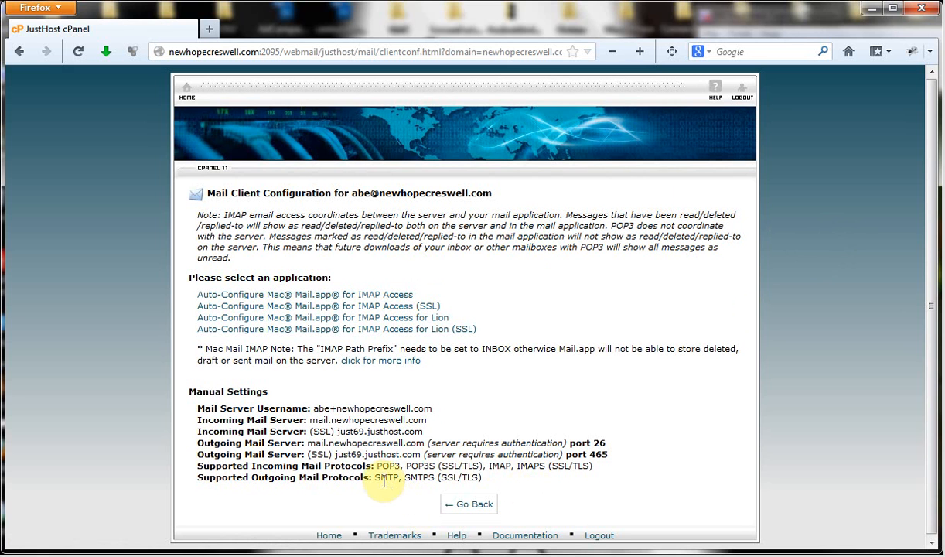
double_click(418, 478)
click(594, 490)
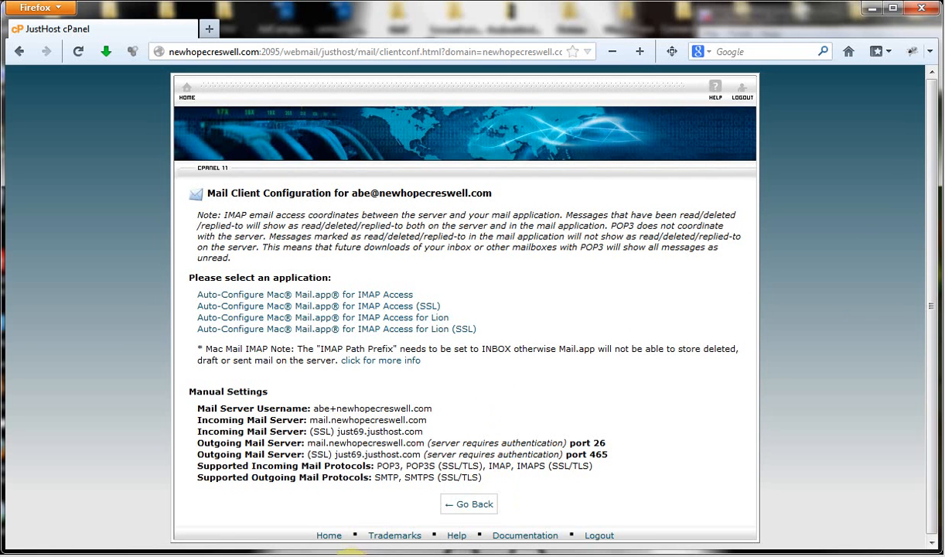
click(334, 554)
click(49, 41)
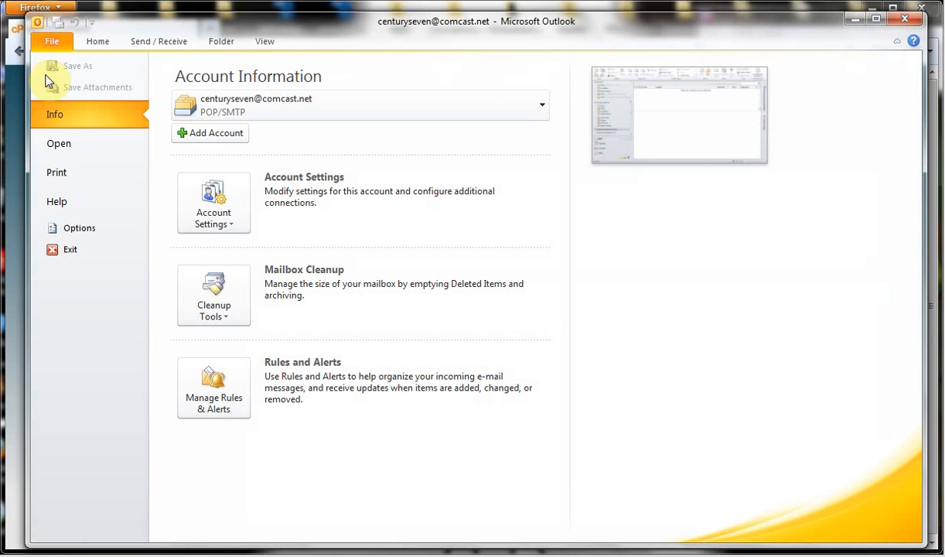
click(215, 208)
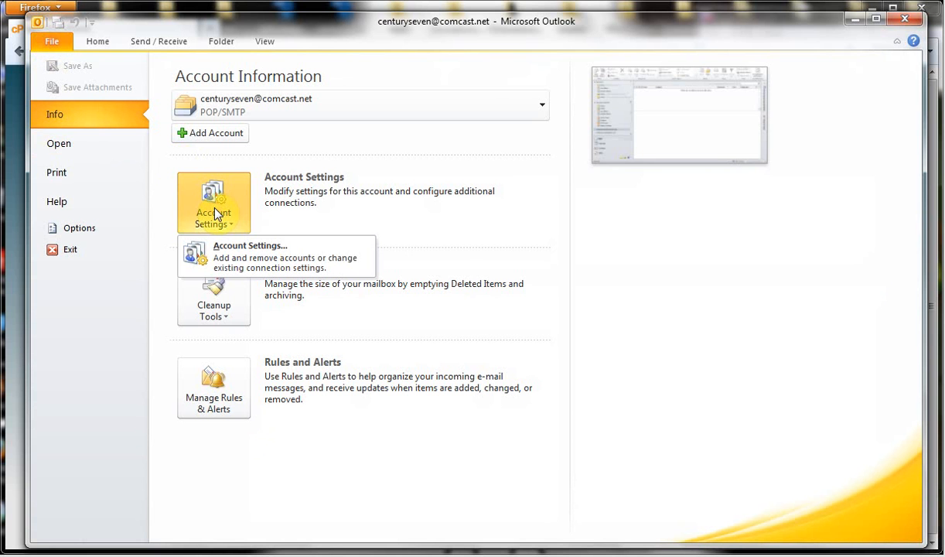
click(294, 140)
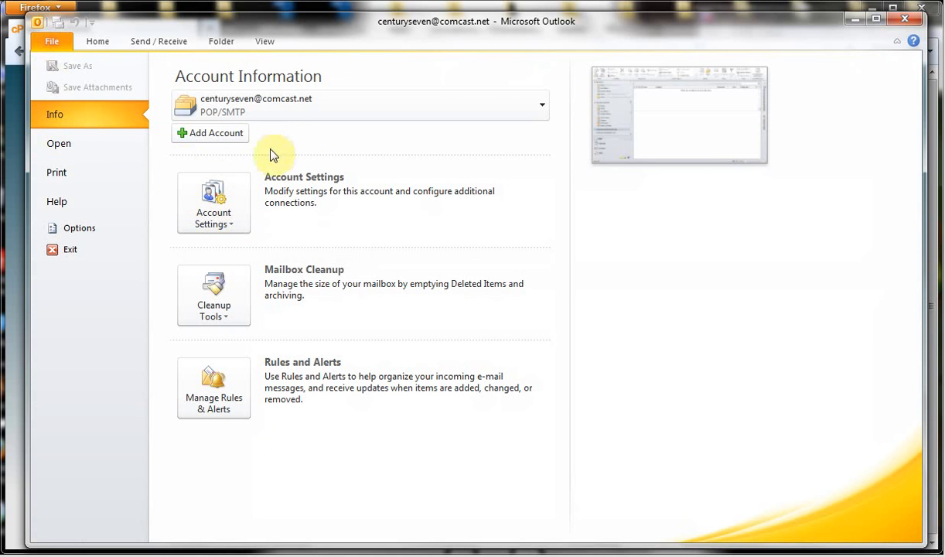
click(197, 138)
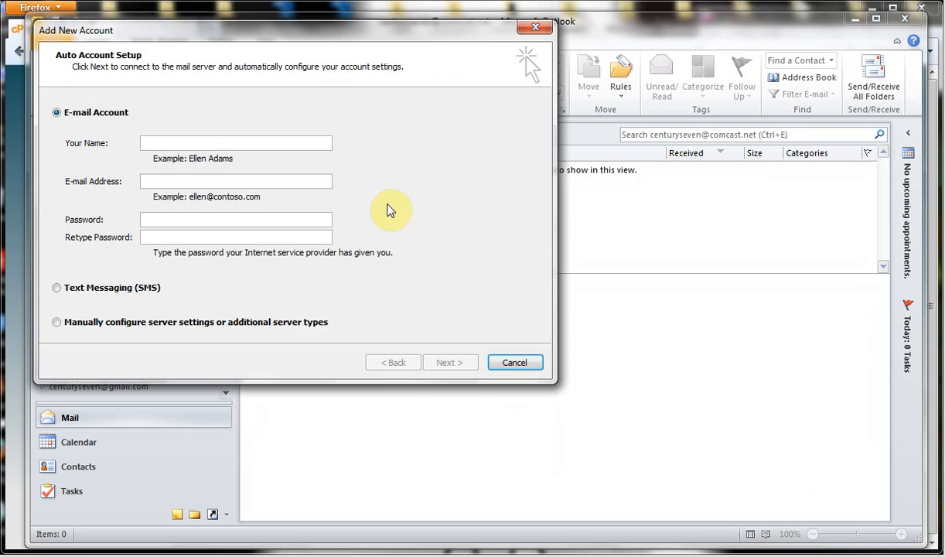
drag(319, 33, 487, 75)
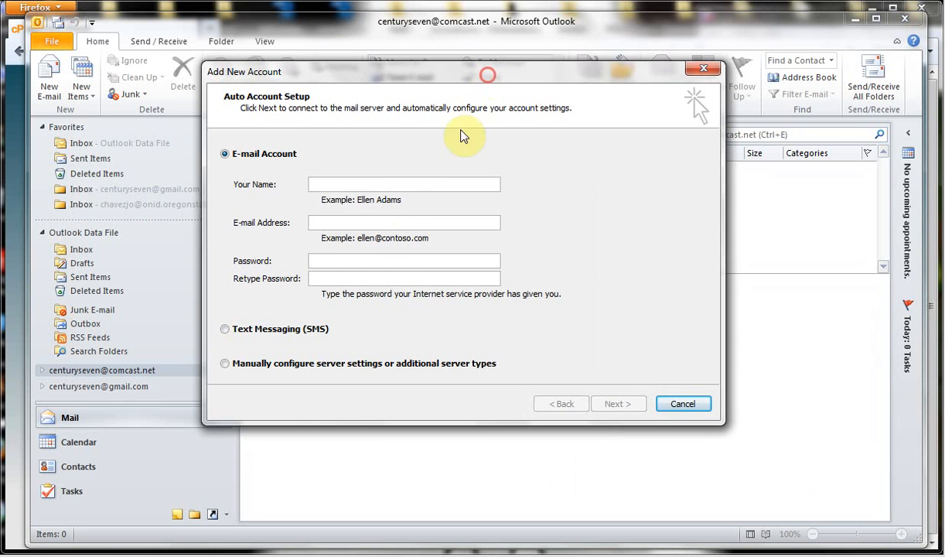
Enter the account holder's name and e-mail address, removing the extra 's' from the domain.
click(396, 186)
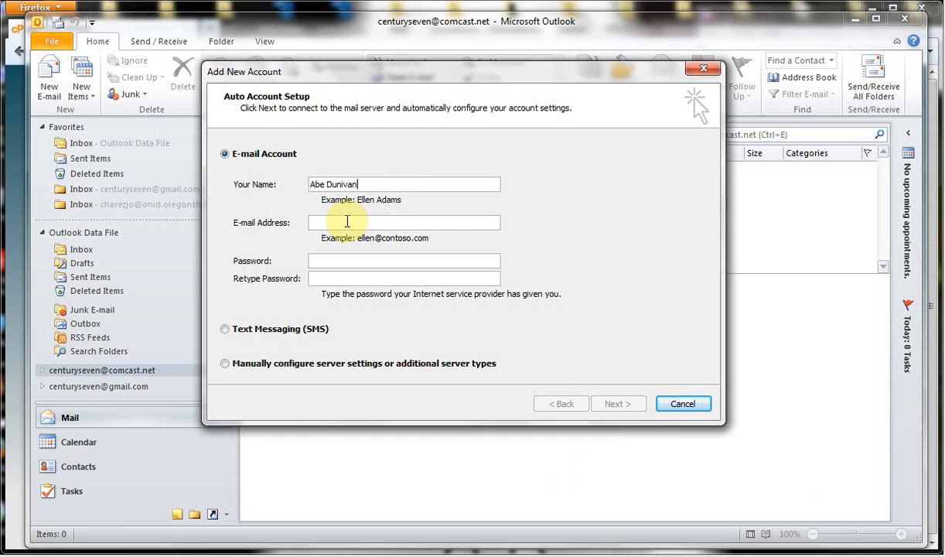
click(344, 222)
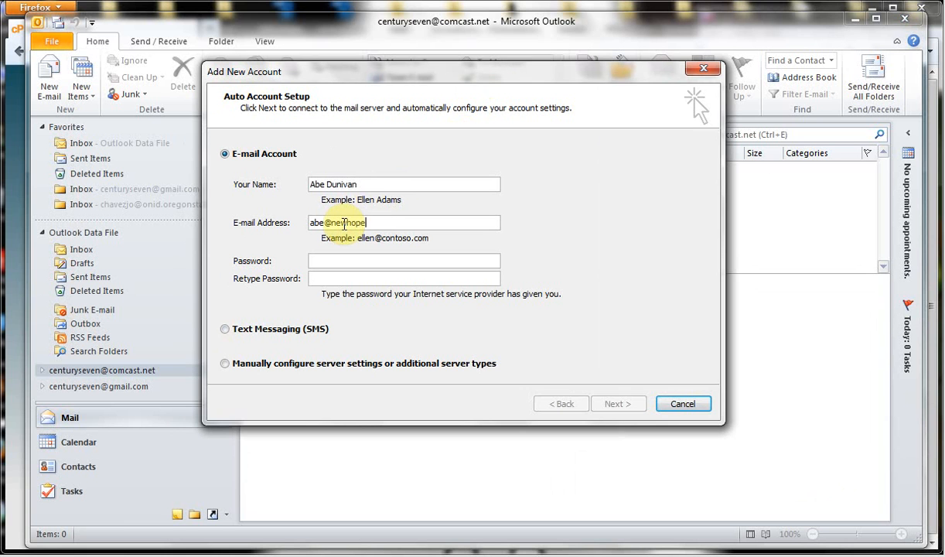
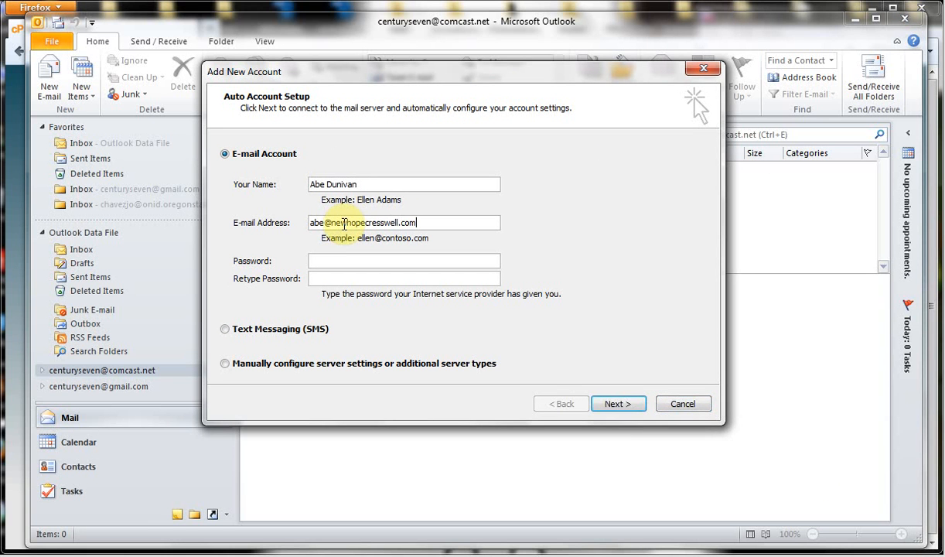
click(147, 7)
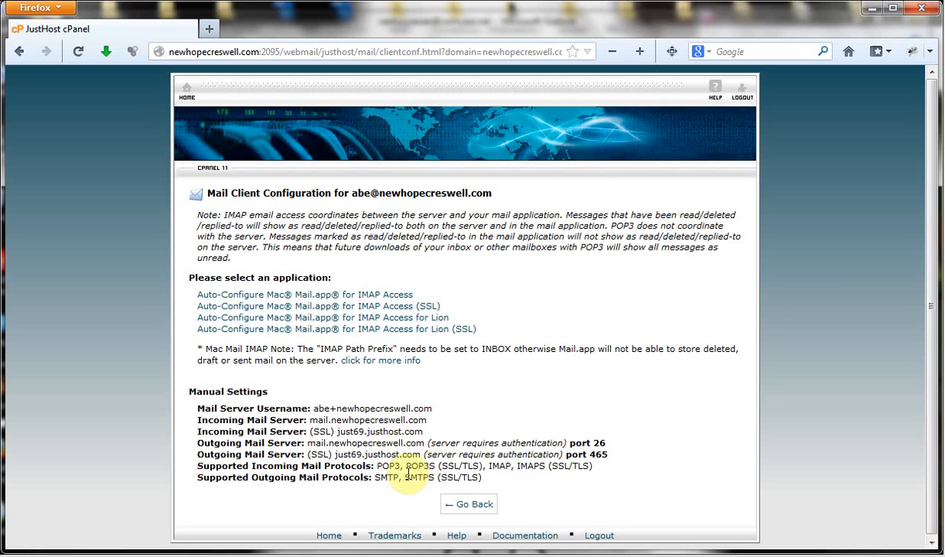
key(alt+Tab)
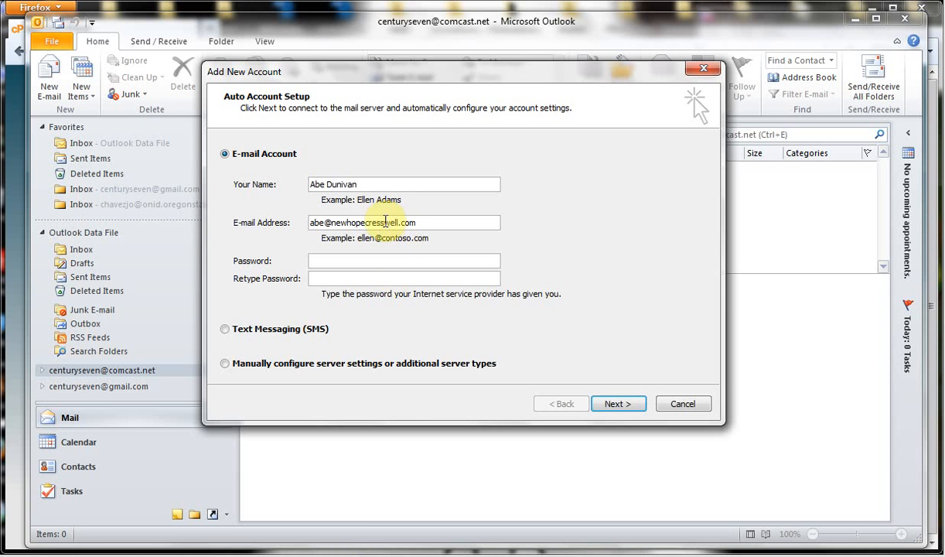
click(384, 222)
key(BackSpace)
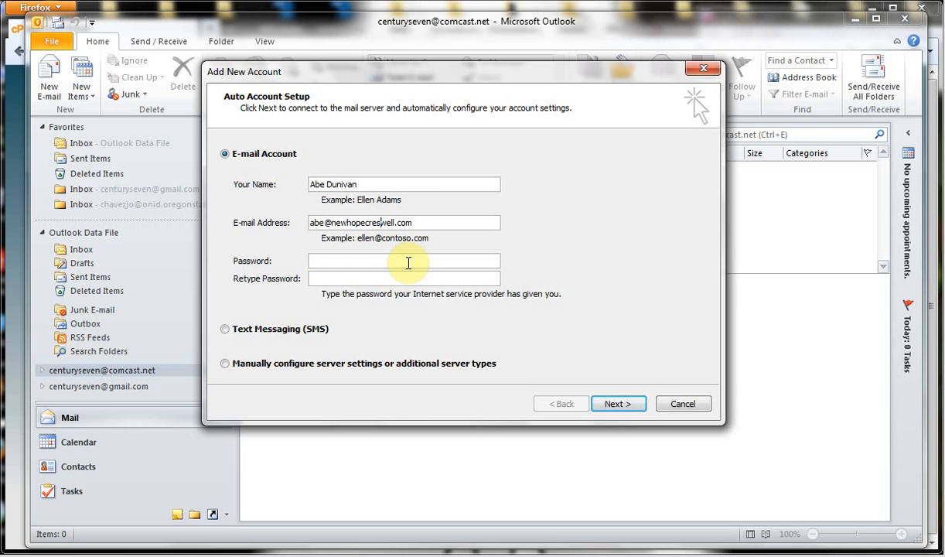
key(alt+Tab)
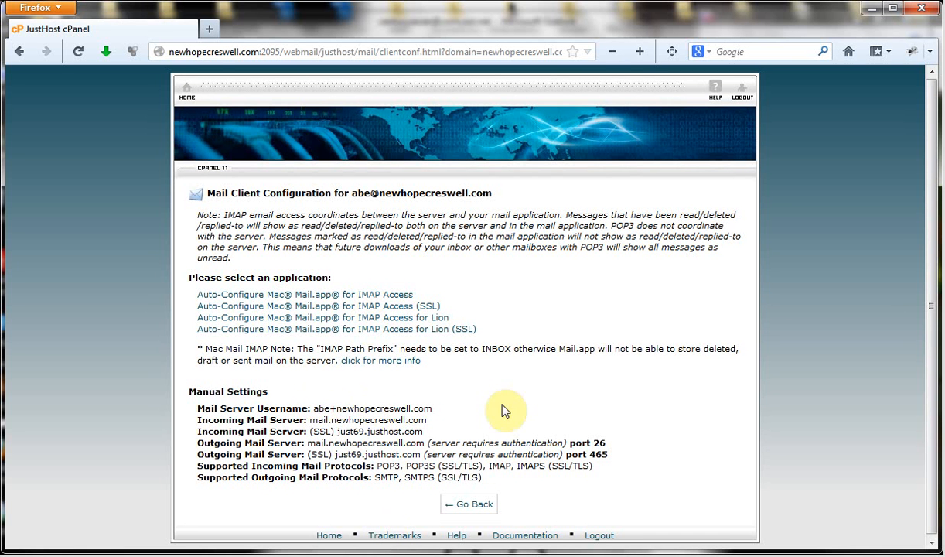
key(alt+Tab)
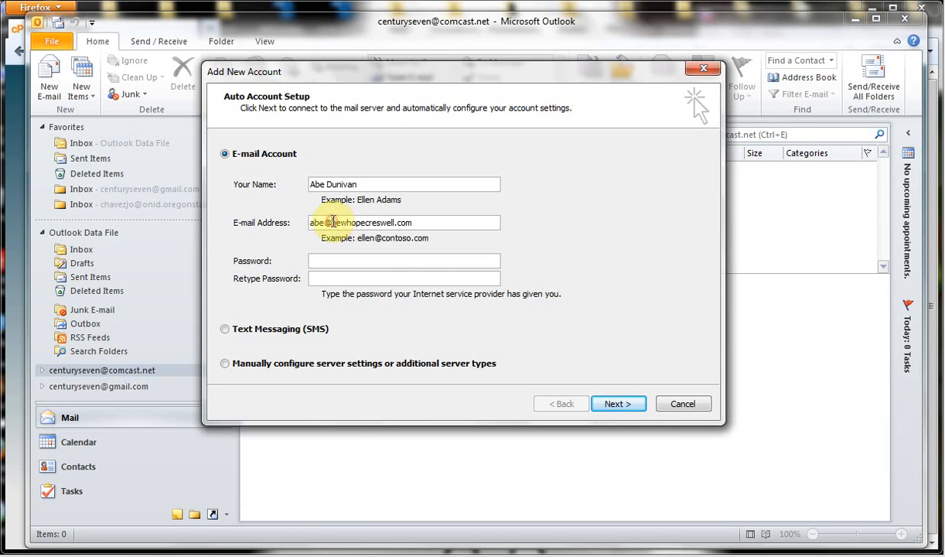
key(alt+Tab)
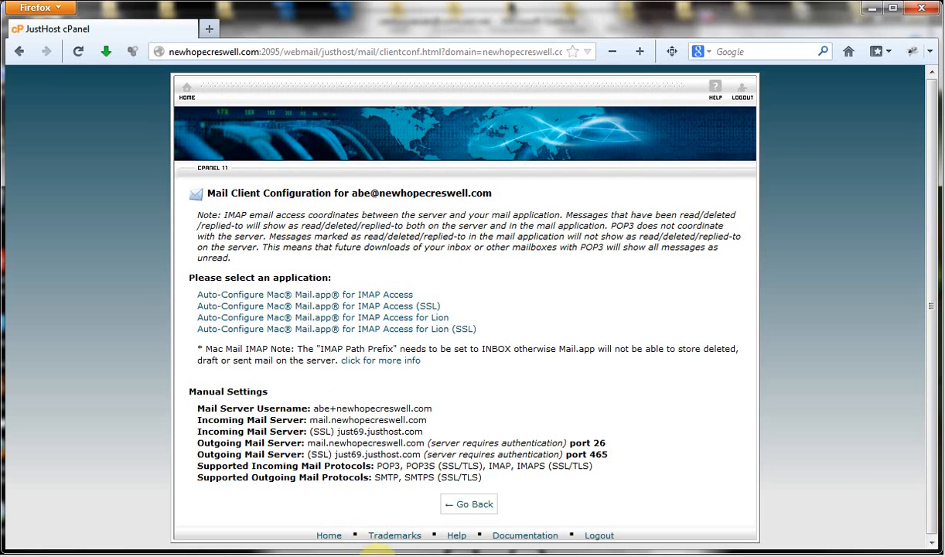
key(alt+Tab)
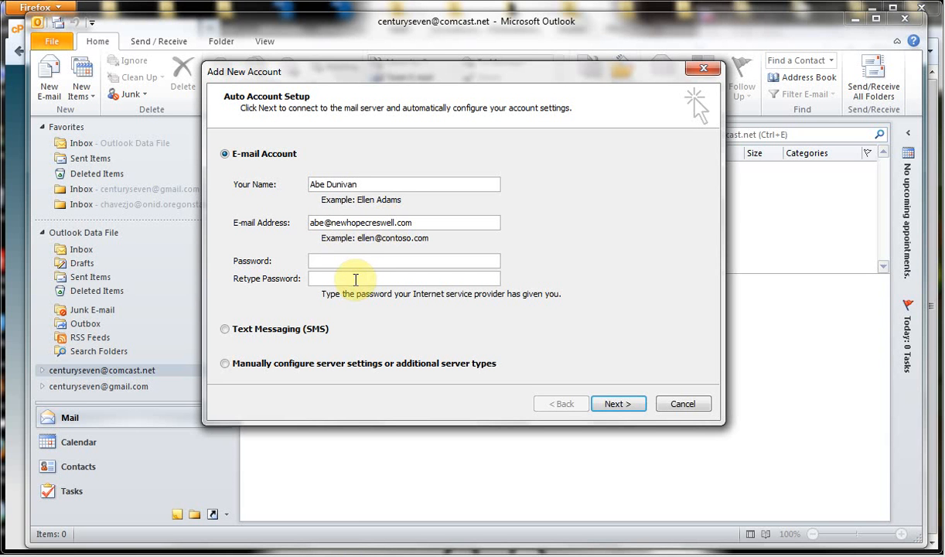
Enter and confirm the account password, and choose to configure server settings manually.
click(337, 260)
text(********)
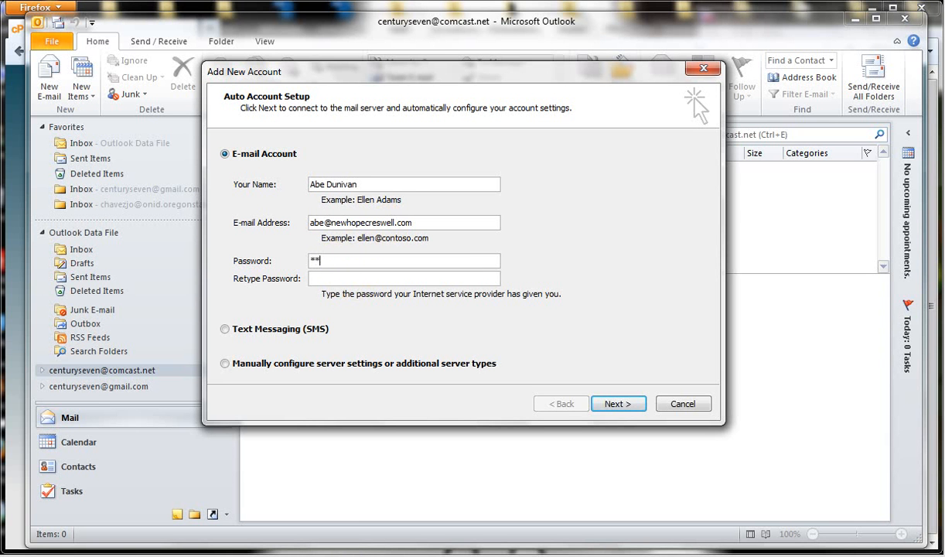
text(***)
key(Tab)
text(*******)
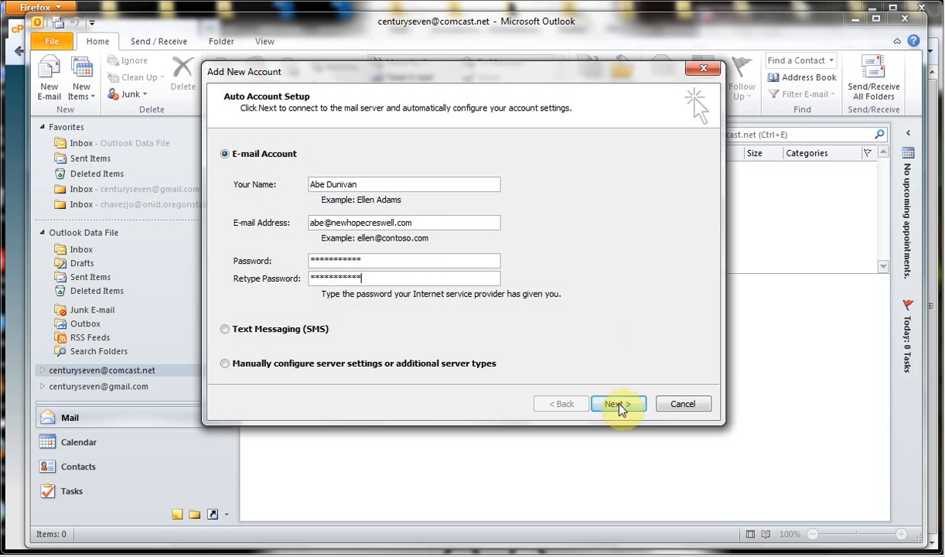
click(225, 363)
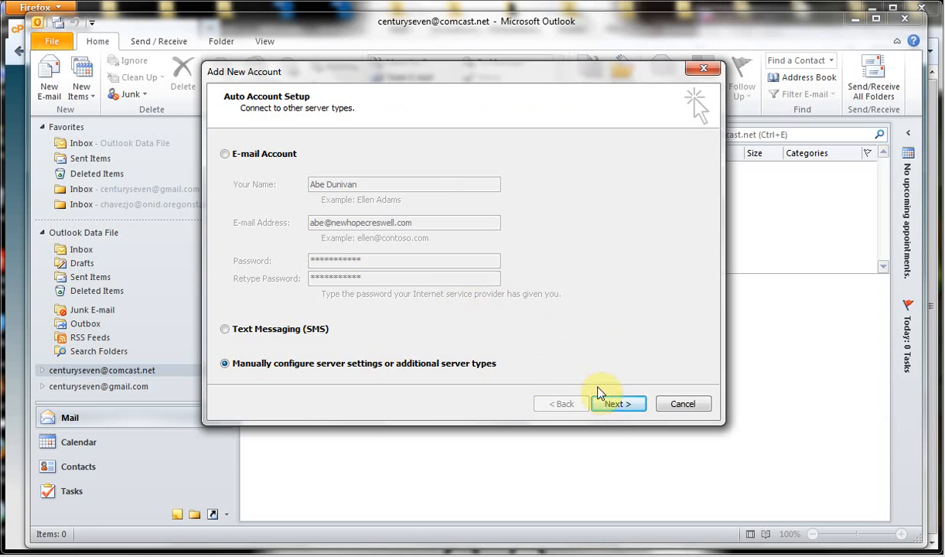
Choose Internet E-mail as the service and set the account type to IMAP.
click(613, 404)
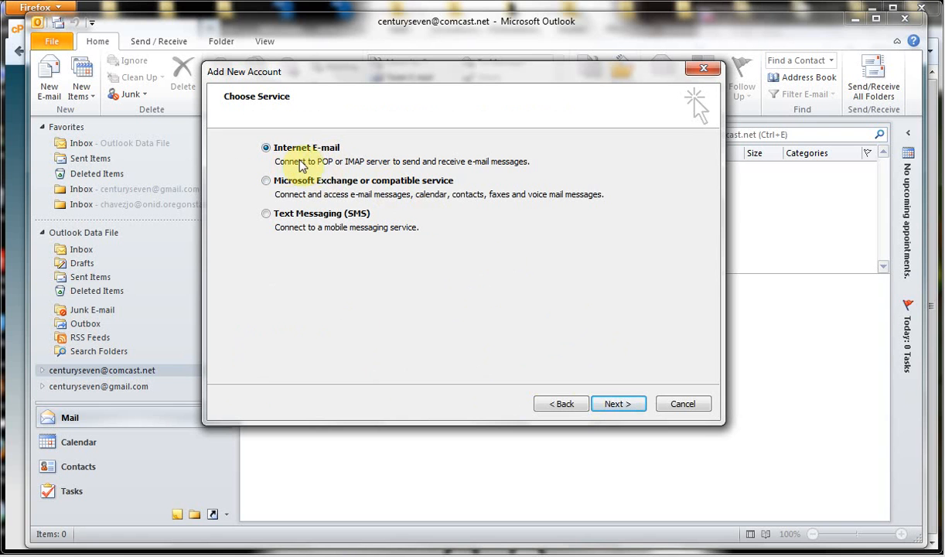
click(618, 404)
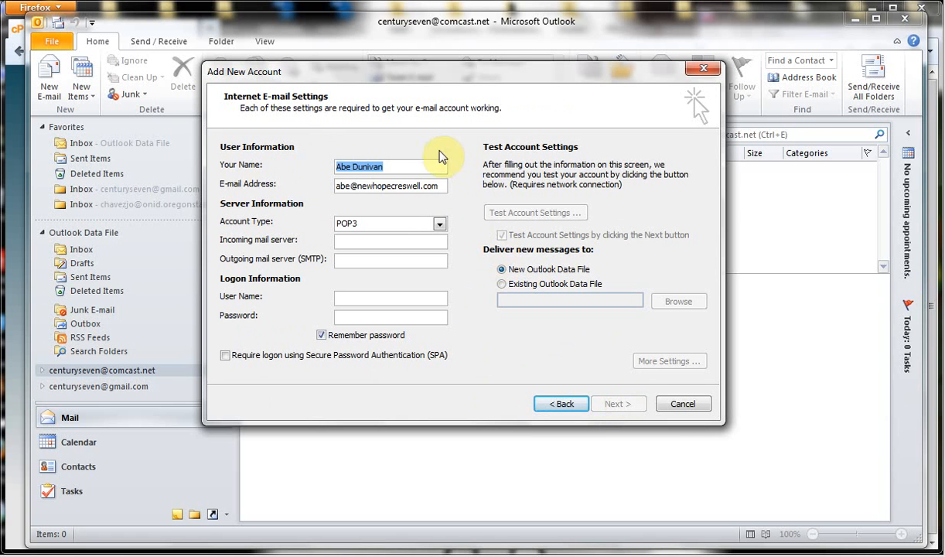
click(441, 225)
click(430, 246)
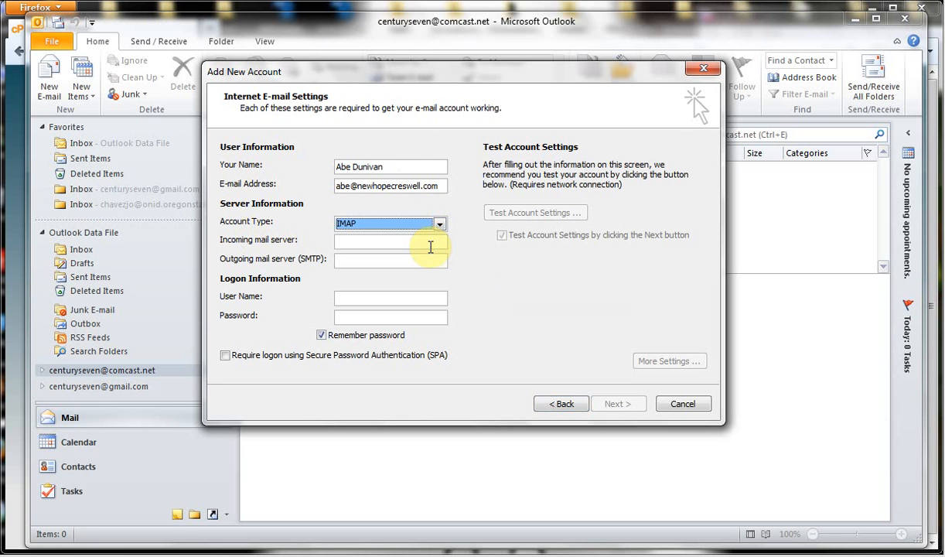
Copy cPanel's SSL incoming server just69.justhost.com into Outlook's Incoming mail server field.
click(390, 555)
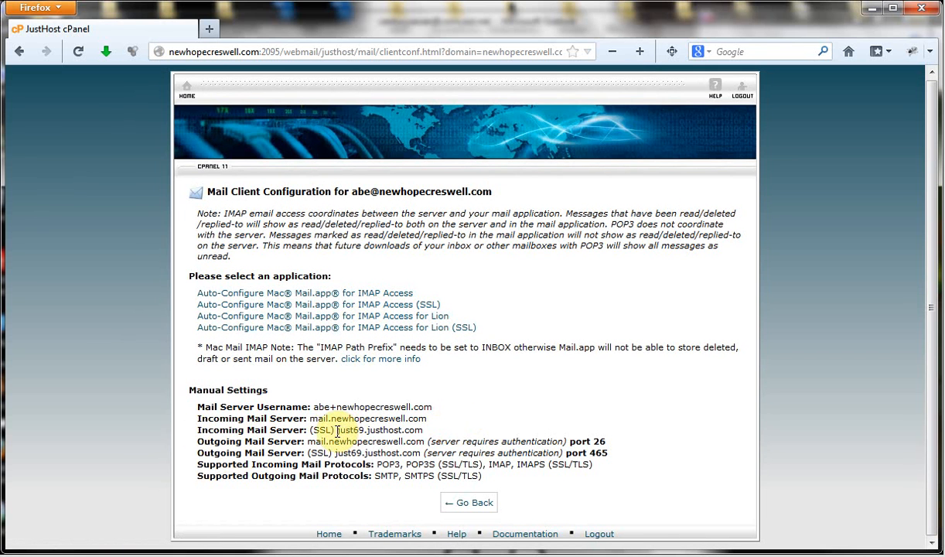
mouse_move(337, 430)
mouse_down()
mouse_move(394, 430)
mouse_move(349, 422)
mouse_move(338, 430)
mouse_up()
click(427, 426)
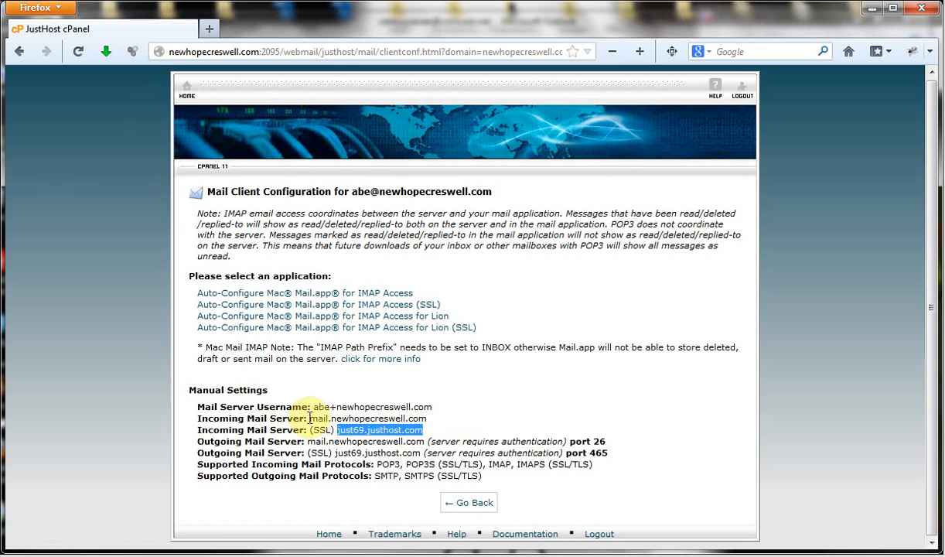
mouse_move(309, 417)
mouse_down()
mouse_move(411, 432)
mouse_move(437, 420)
mouse_move(293, 427)
mouse_move(308, 416)
mouse_up()
click(430, 418)
click(462, 415)
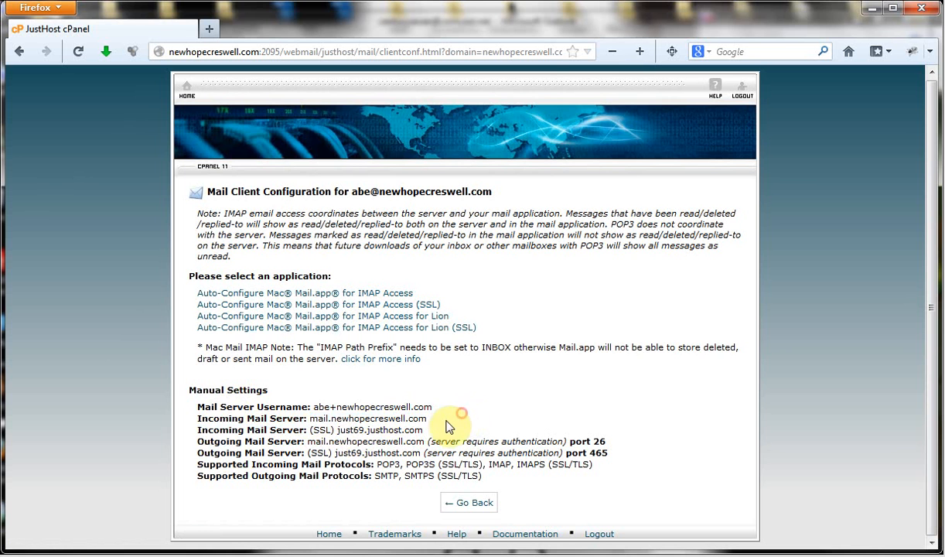
drag(425, 433, 346, 434)
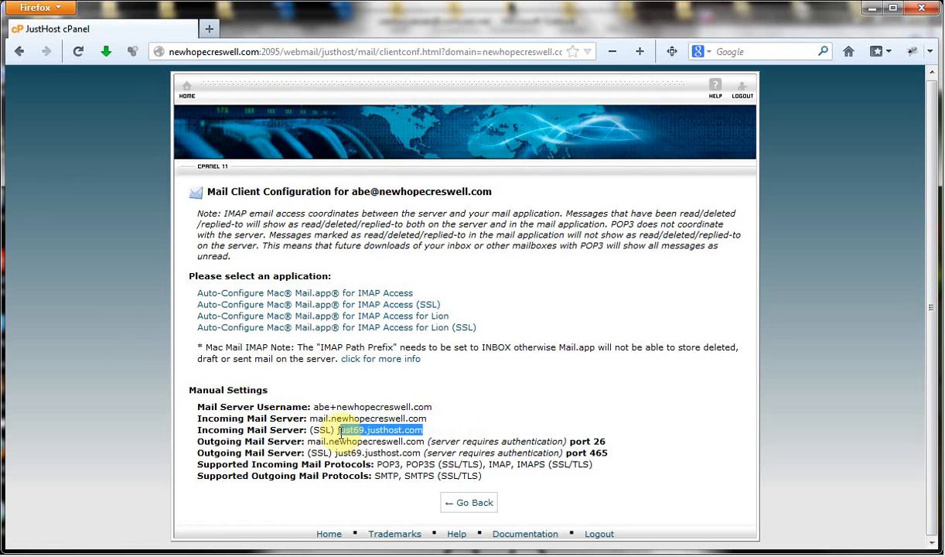
right_click(318, 431)
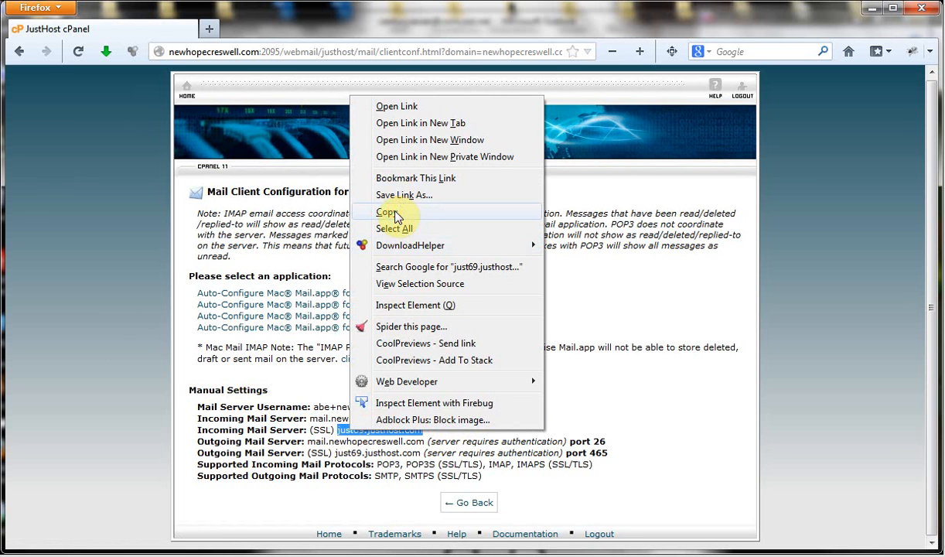
click(393, 211)
click(346, 553)
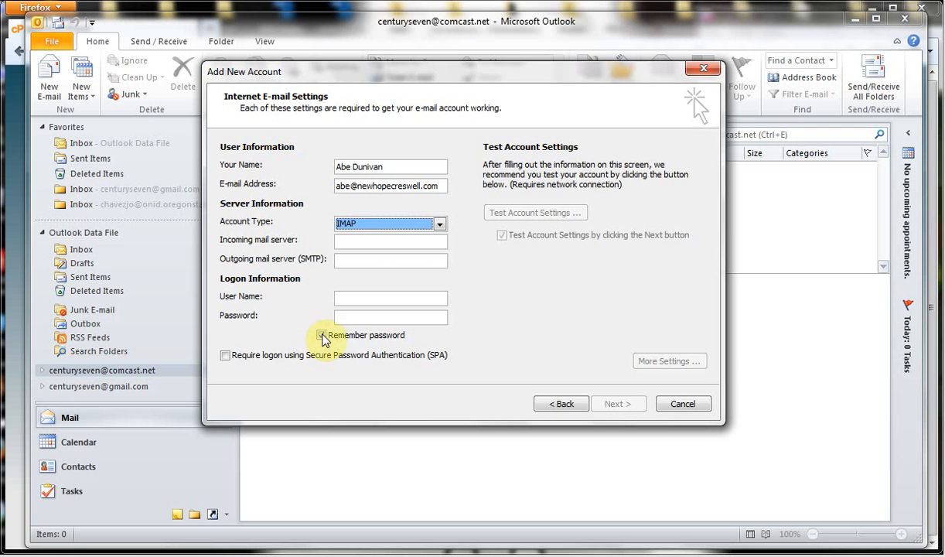
click(372, 239)
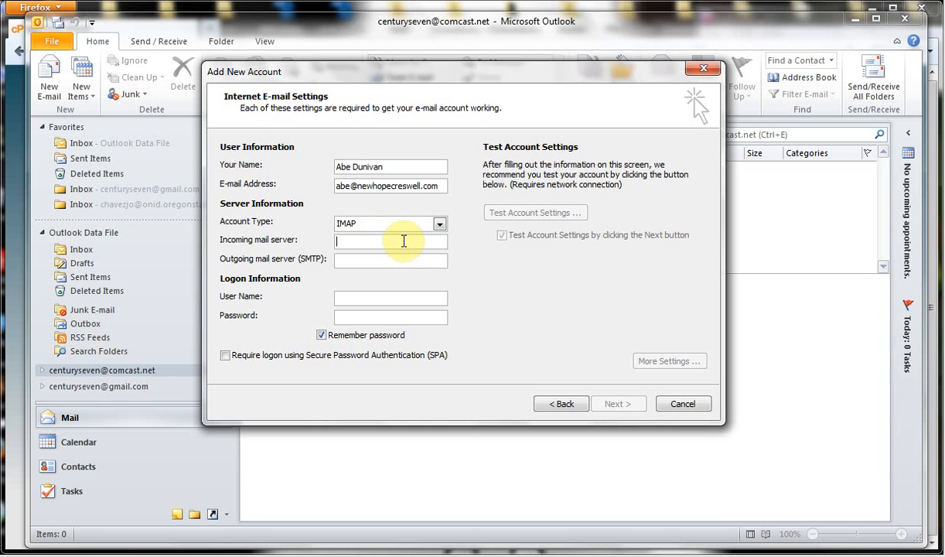
key(ctrl+v)
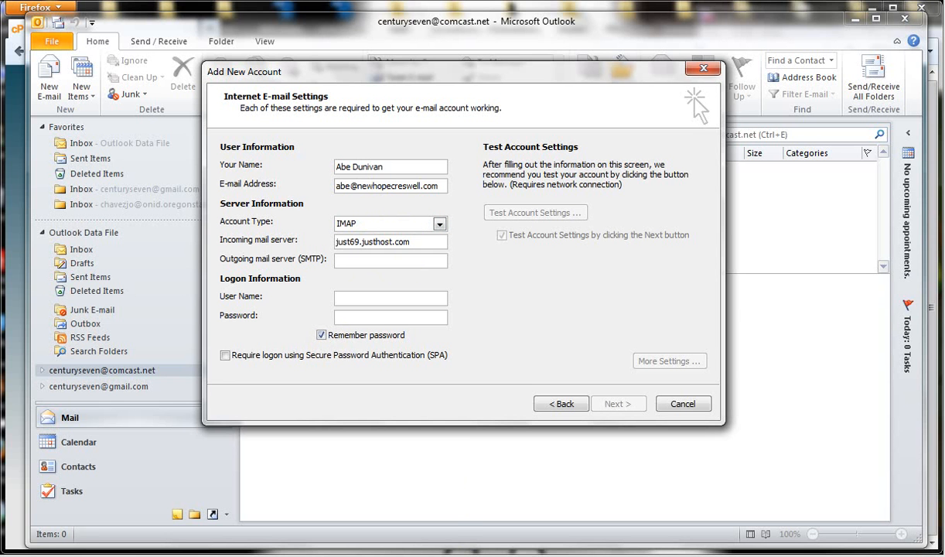
click(325, 555)
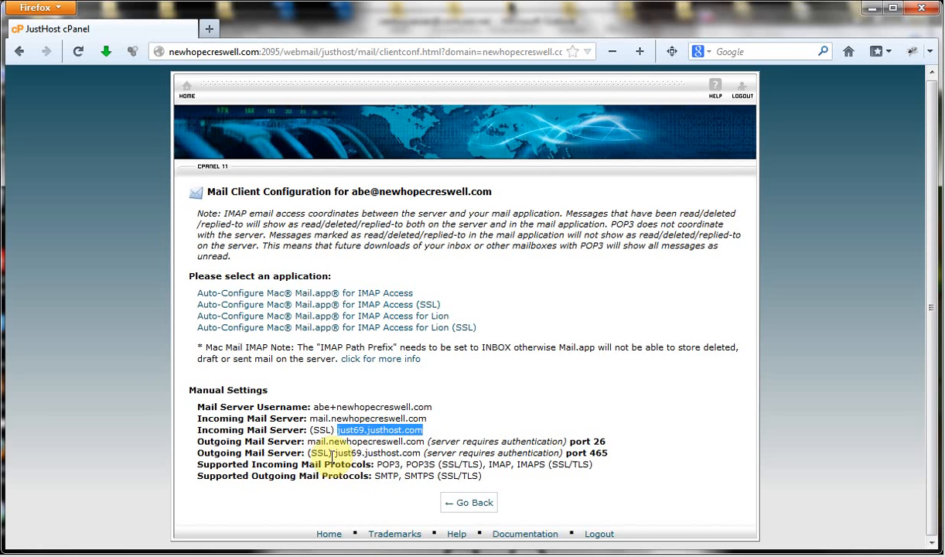
Copy the SSL outgoing server just69.justhost.com from cPanel for Outlook's Outgoing mail server field.
mouse_move(334, 454)
mouse_down()
mouse_move(396, 452)
mouse_move(342, 454)
mouse_up()
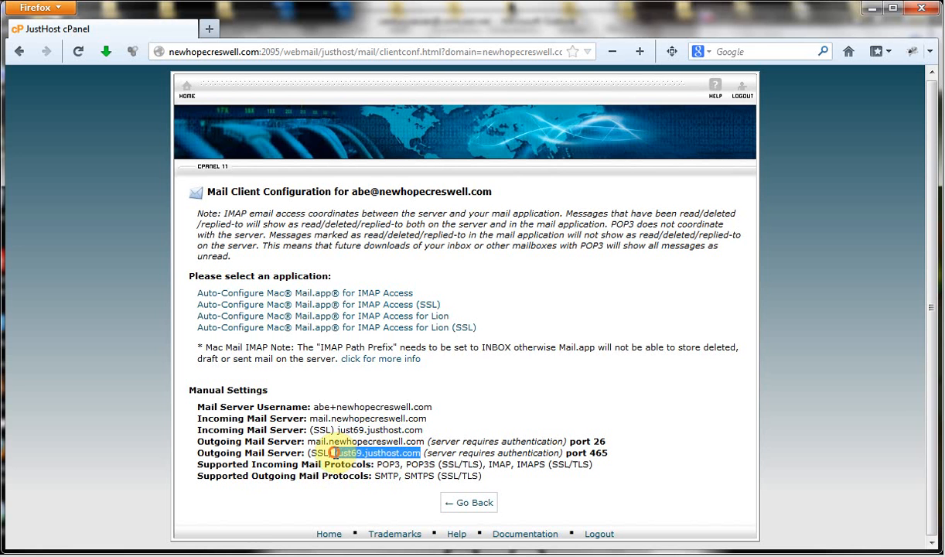
right_click(334, 453)
click(328, 231)
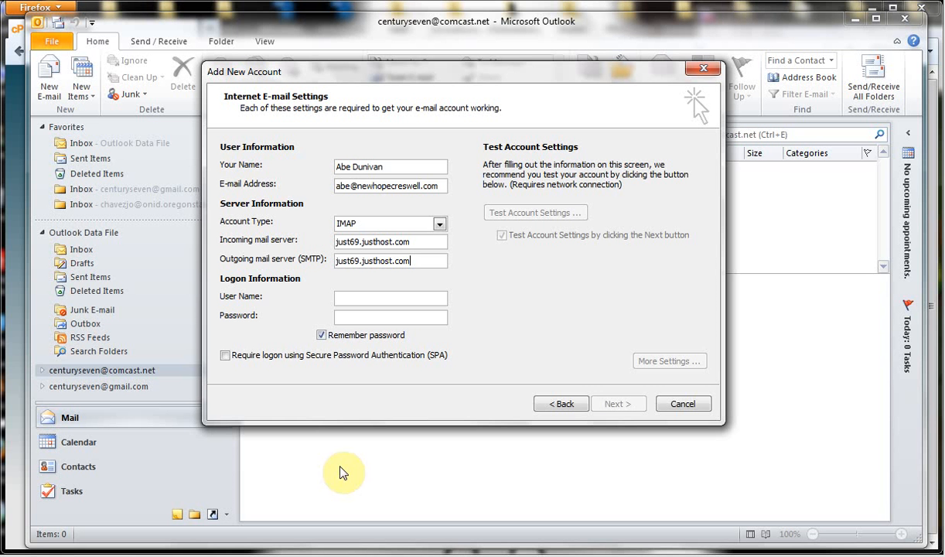
click(363, 299)
click(378, 552)
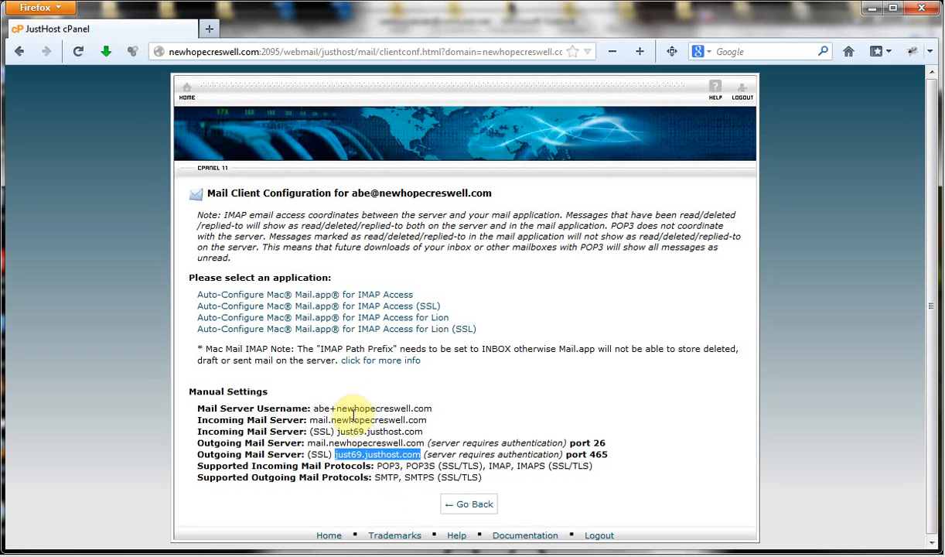
Copy the Mail Server Username from cPanel and place it ready in Outlook's User Name field.
drag(313, 408, 424, 405)
right_click(425, 405)
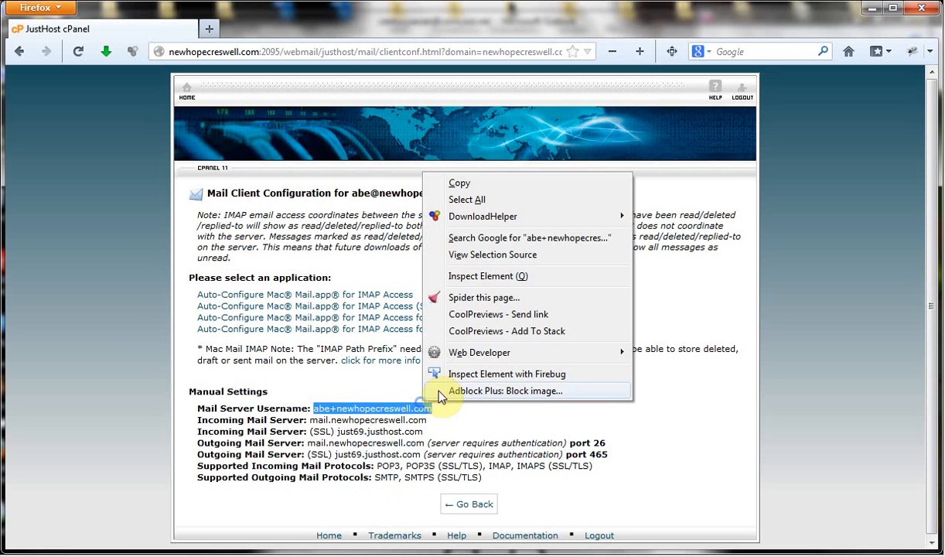
click(436, 184)
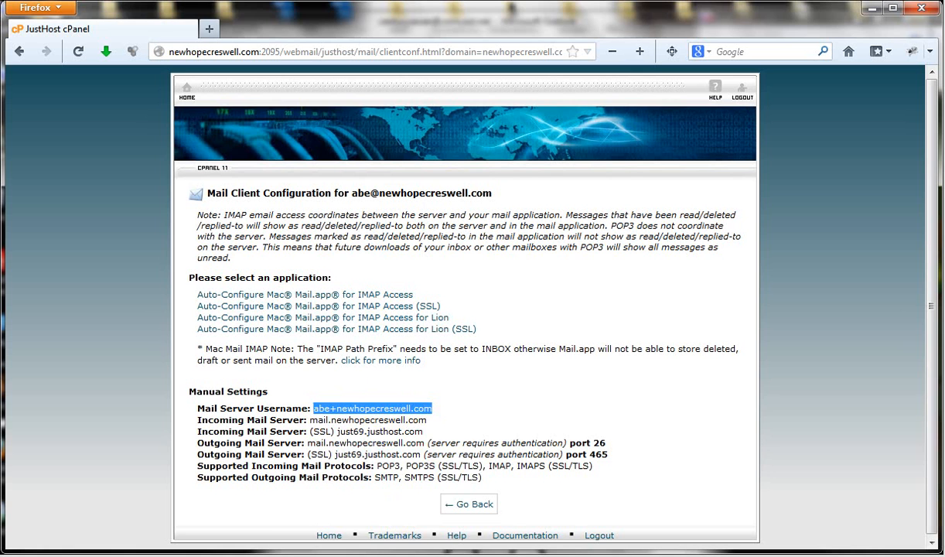
mouse_move(381, 556)
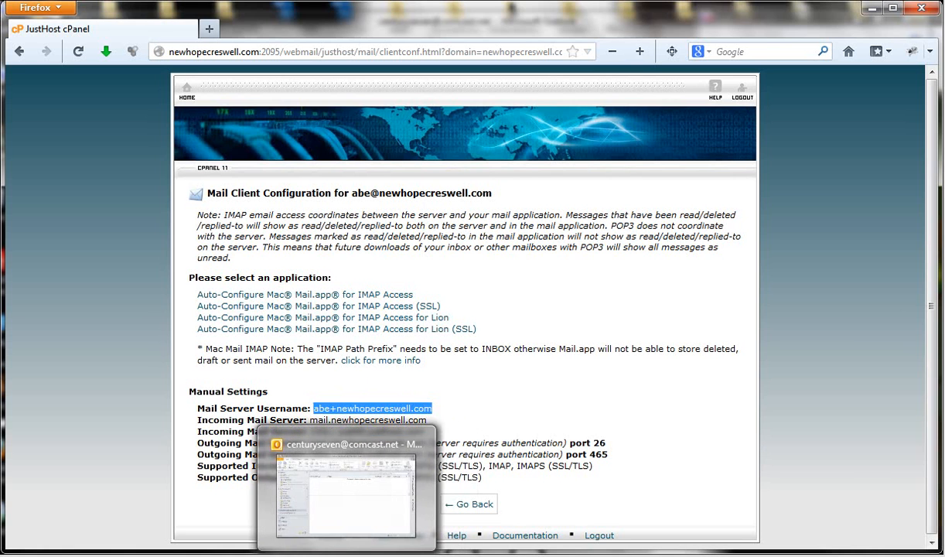
click(348, 556)
click(358, 301)
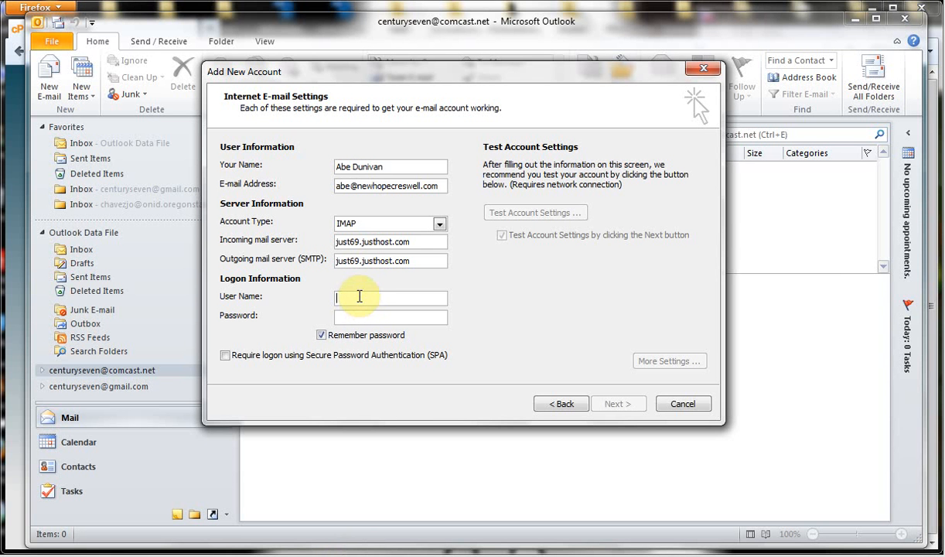
Paste the mail server username, enter the password, and require outgoing server authentication.
key(ctrl+v)
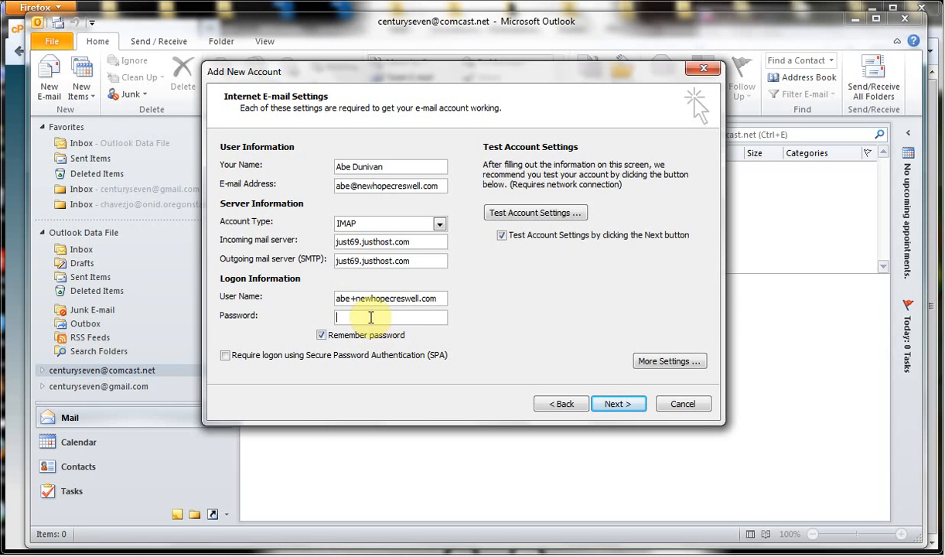
text(**********)
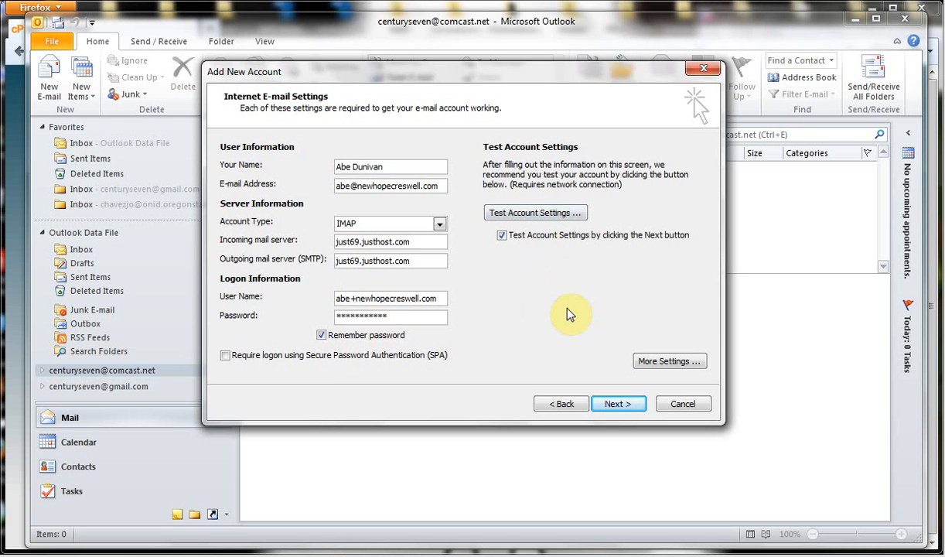
click(670, 361)
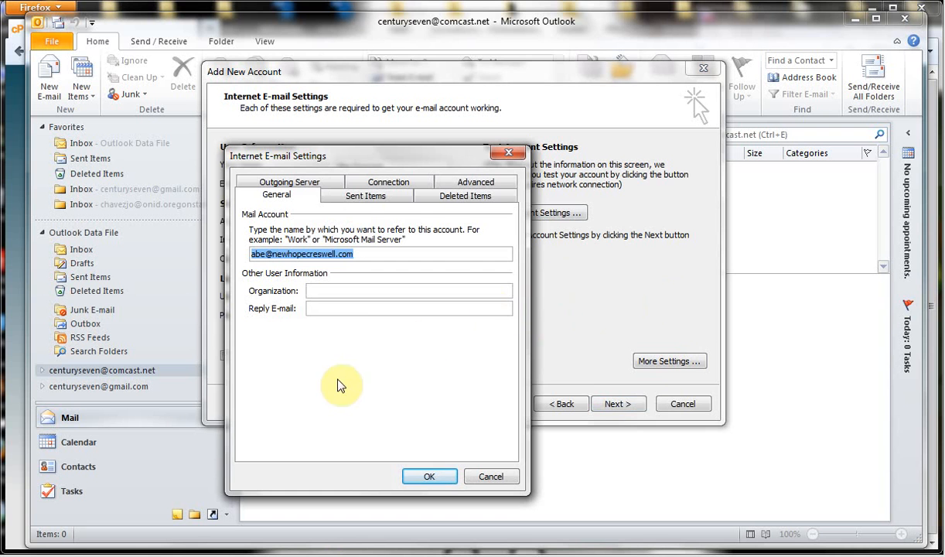
click(367, 198)
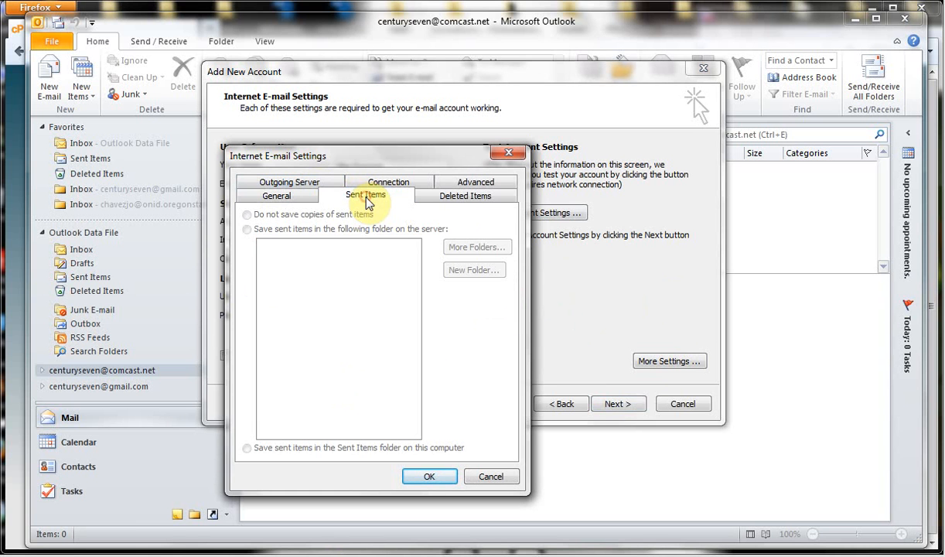
click(431, 196)
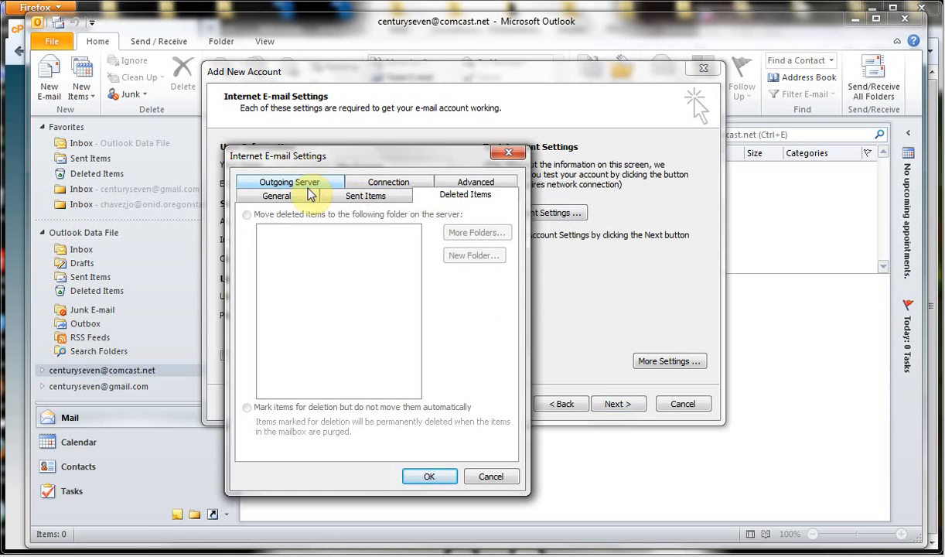
click(283, 183)
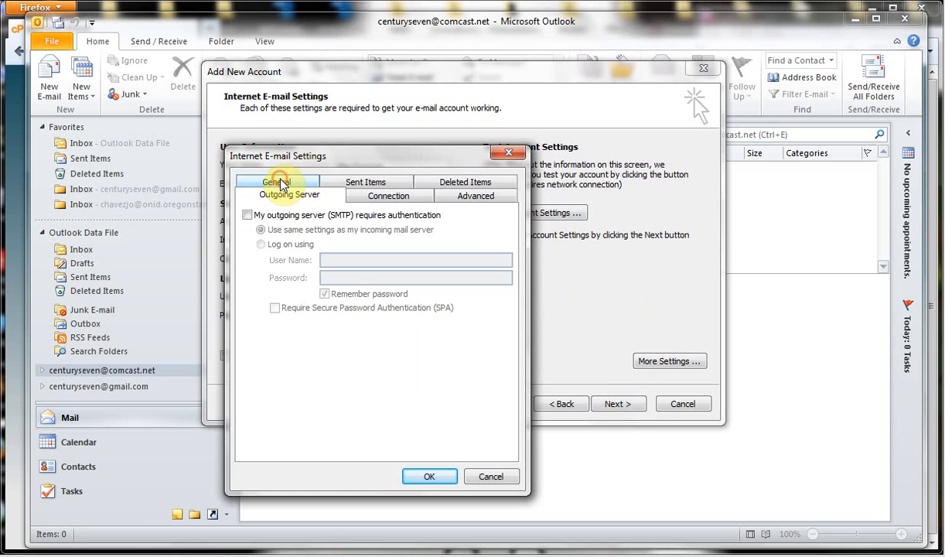
click(247, 216)
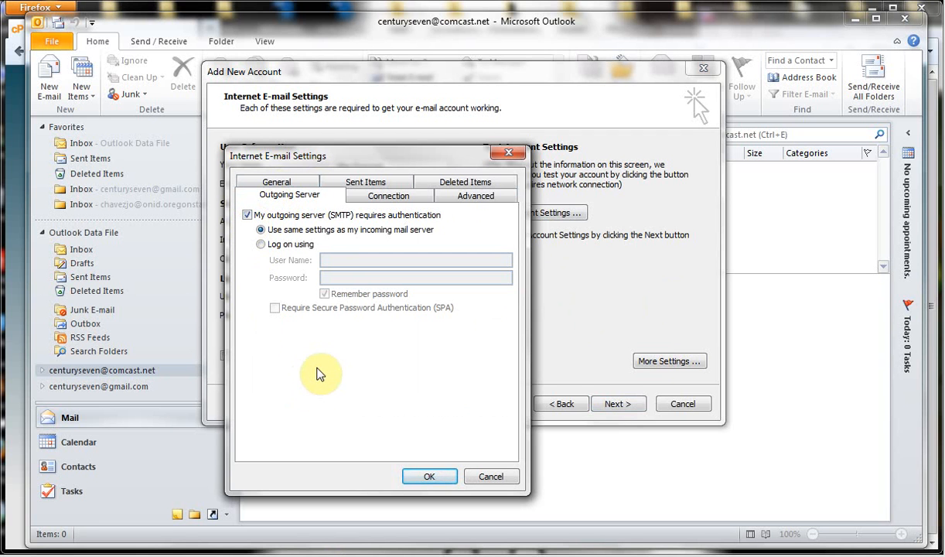
Set both incoming and outgoing encrypted connections to SSL in the Advanced settings.
click(462, 200)
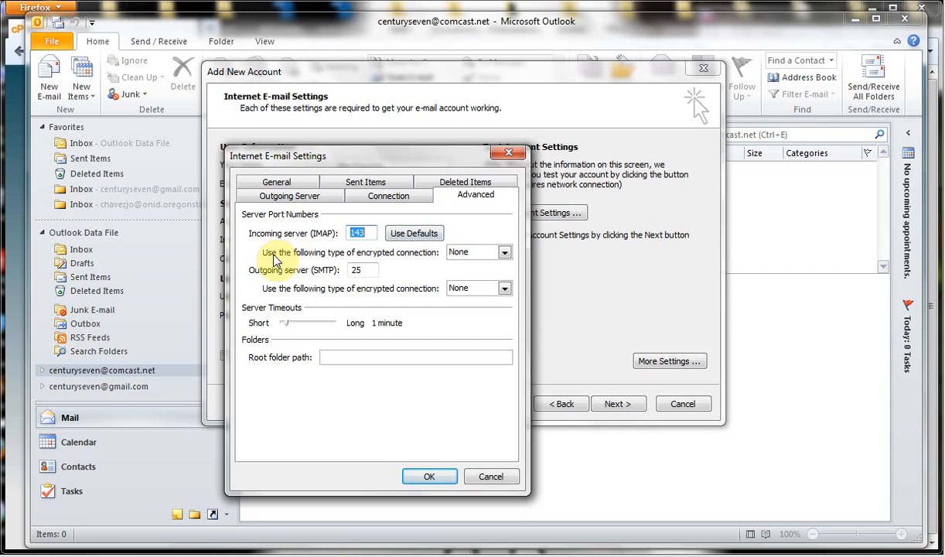
click(503, 252)
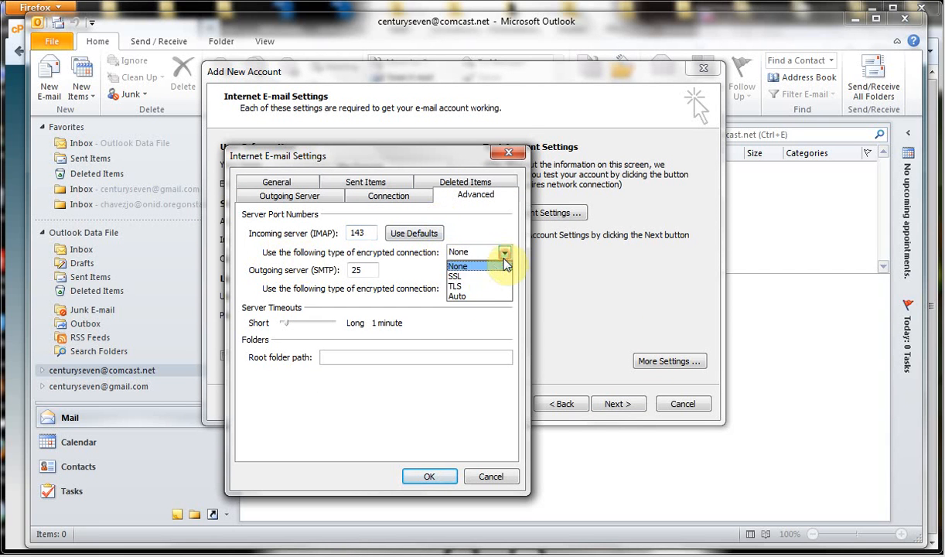
click(474, 275)
click(503, 287)
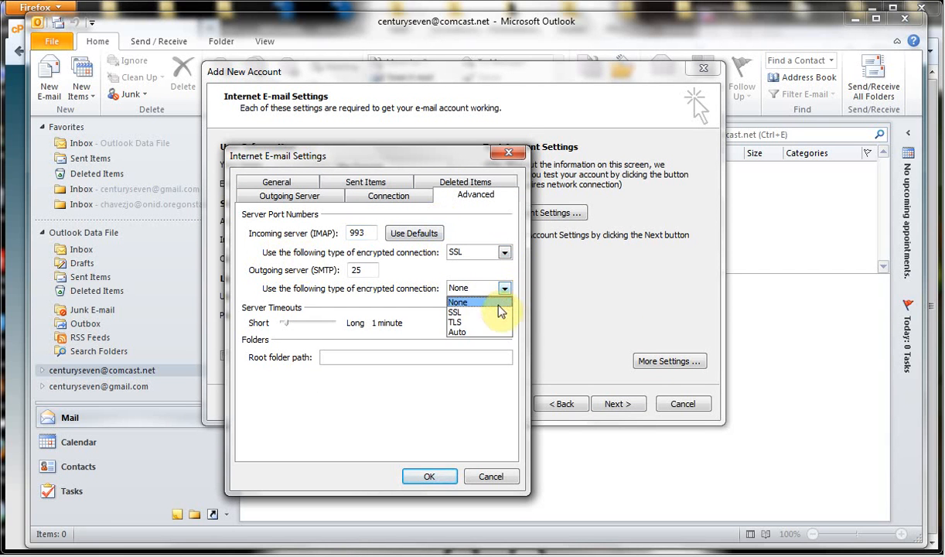
click(494, 317)
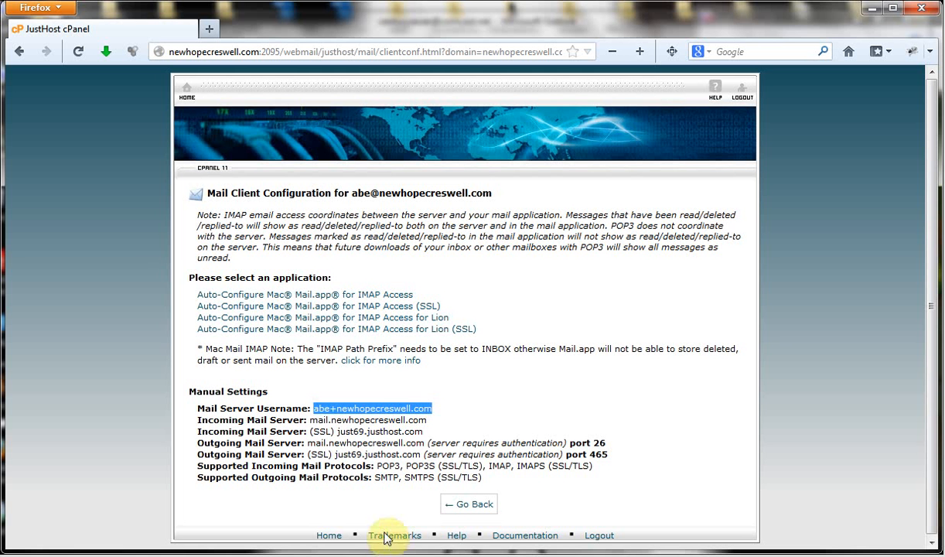
Check the SSL outgoing port 465 in cPanel's Manual Settings, then return to Outlook.
click(545, 387)
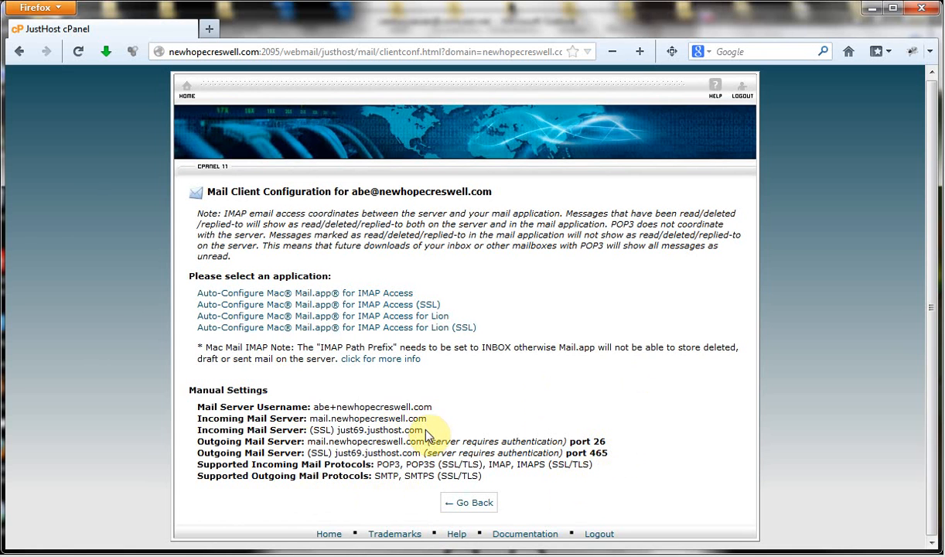
click(613, 454)
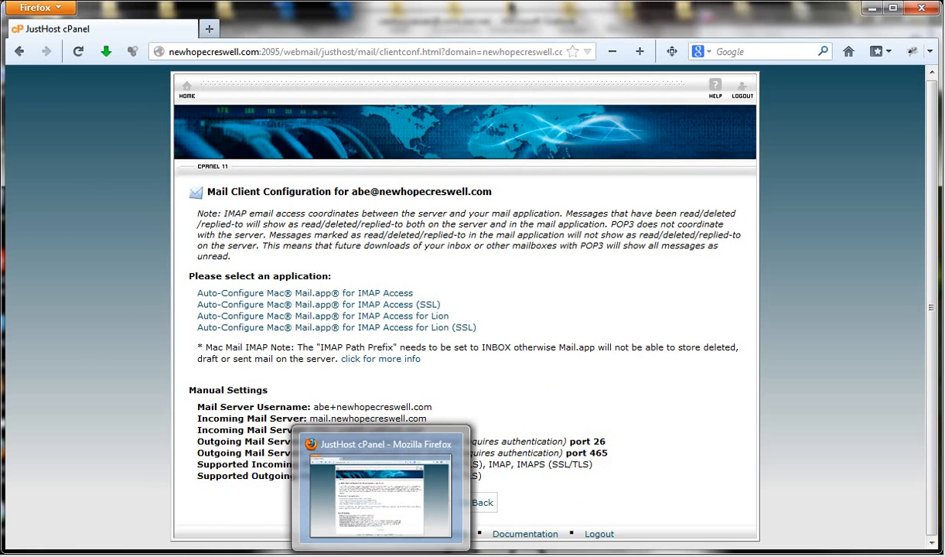
click(356, 554)
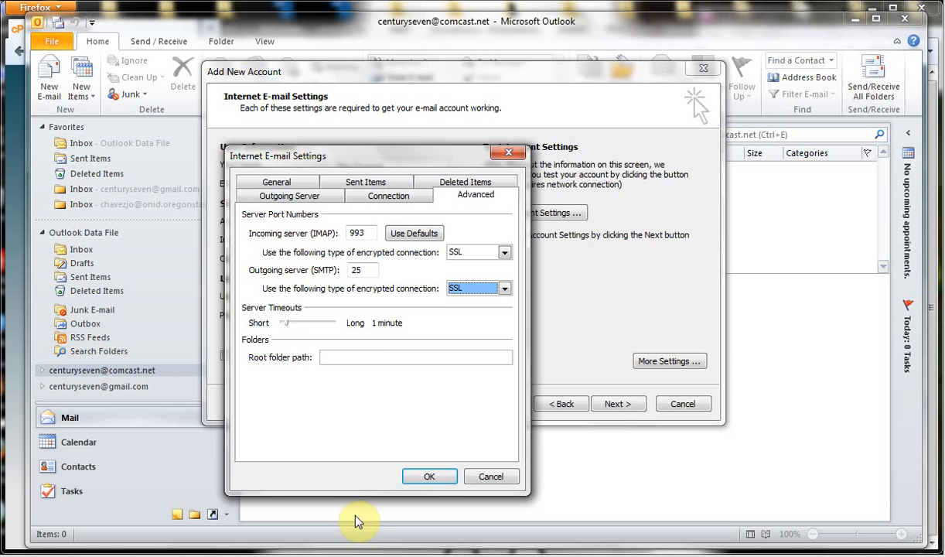
Change the outgoing SMTP port from 25 to 465 and save the advanced settings with OK.
double_click(362, 269)
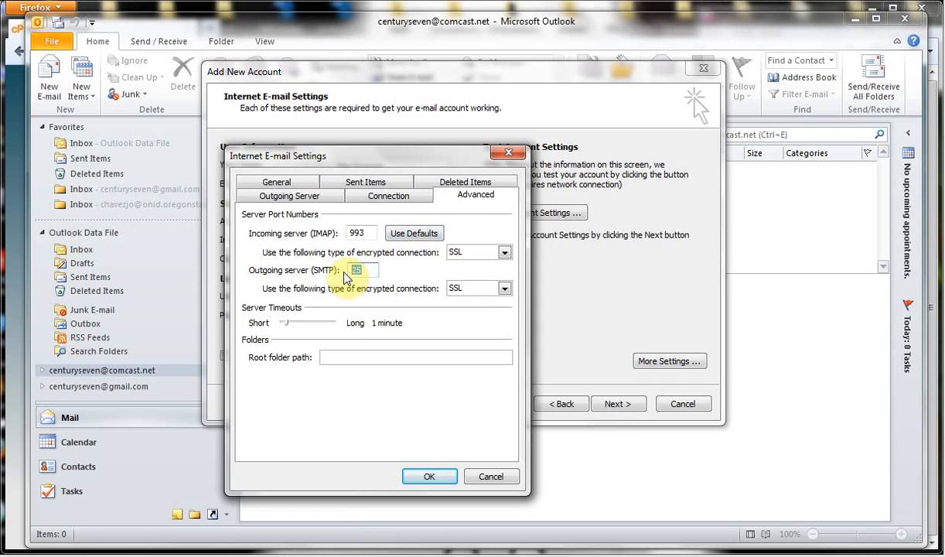
text(465)
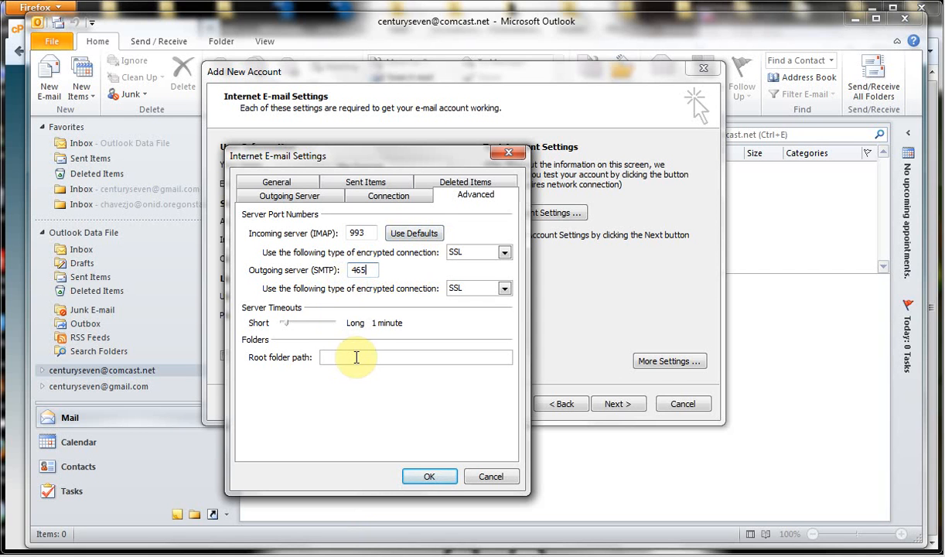
click(373, 272)
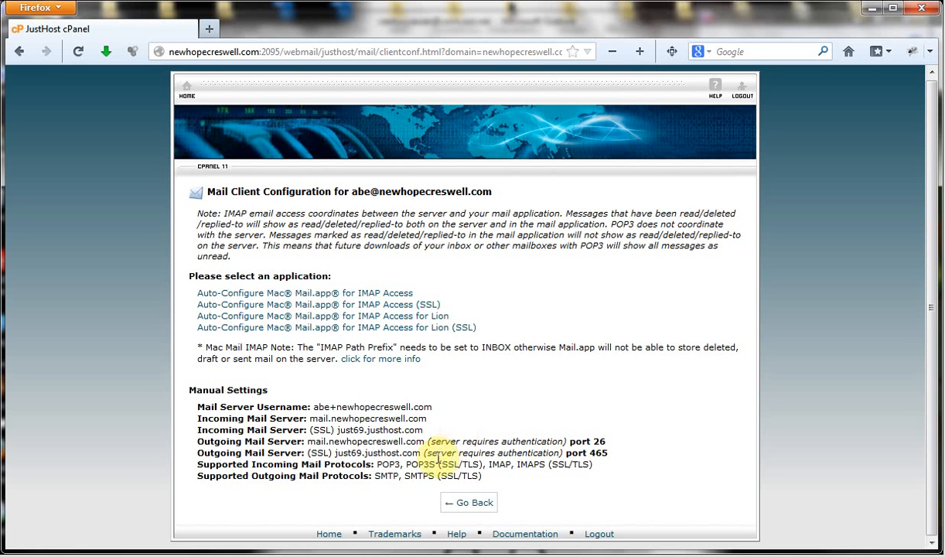
drag(308, 441, 426, 441)
click(634, 409)
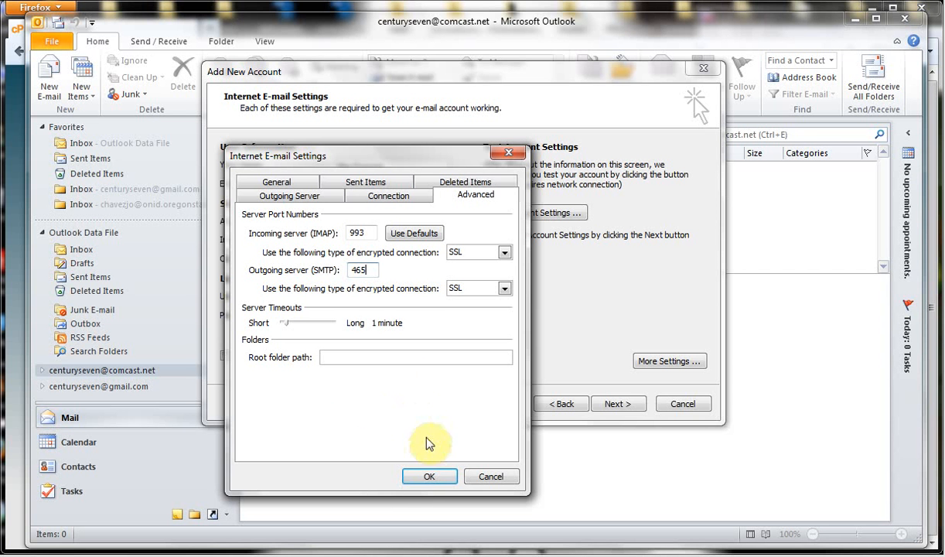
click(424, 476)
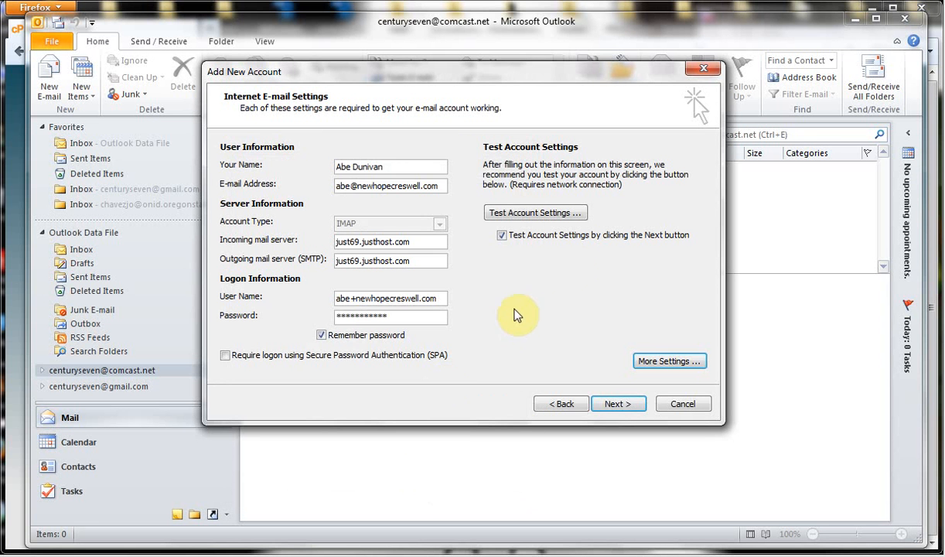
Test the account settings, confirm IMAP login and test message succeed, and finish the wizard.
click(559, 220)
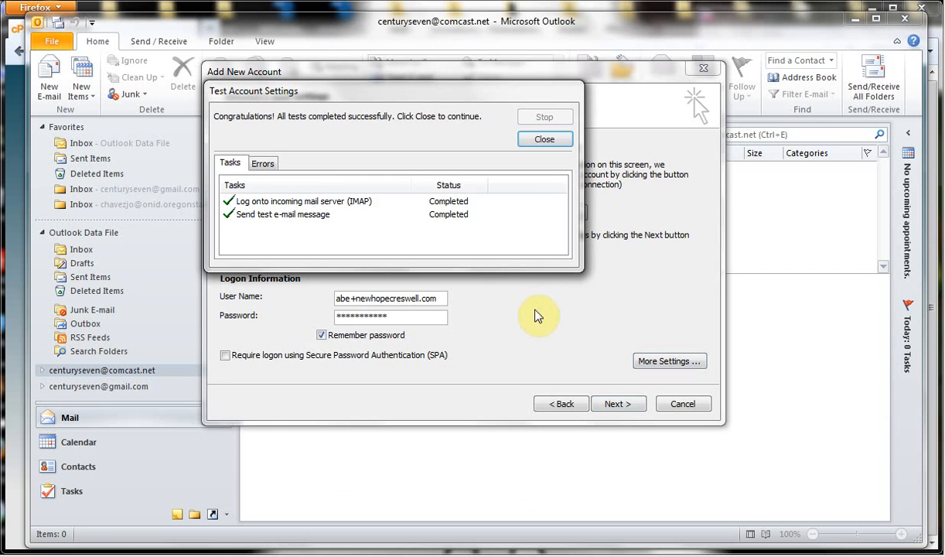
click(526, 143)
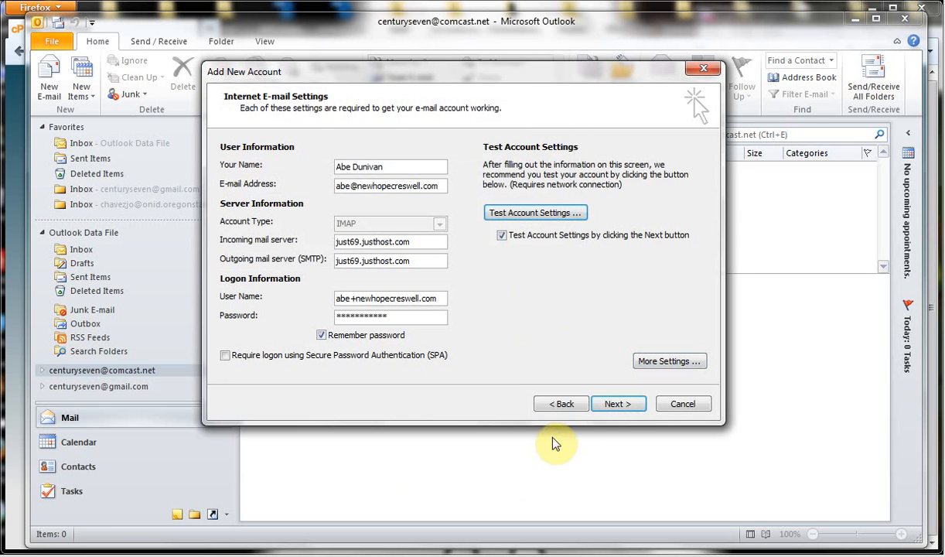
click(618, 404)
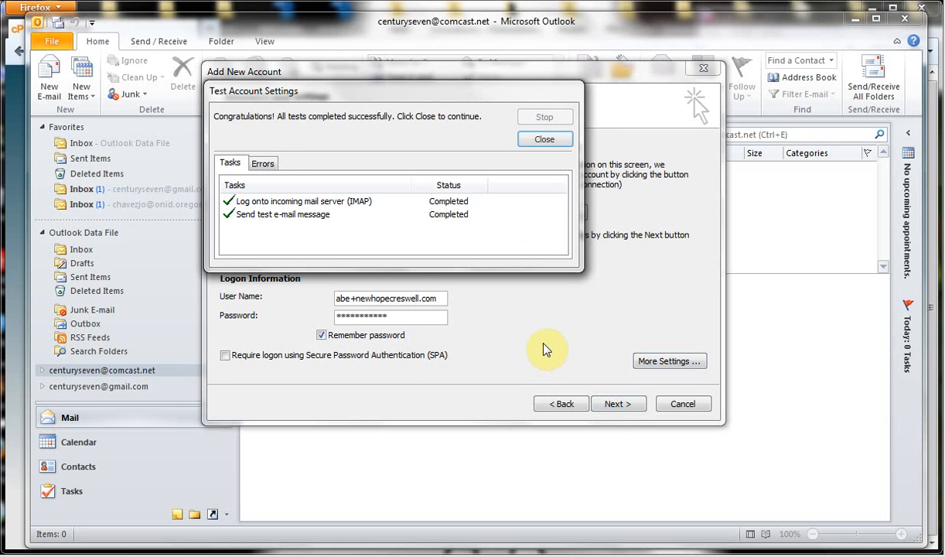
click(533, 145)
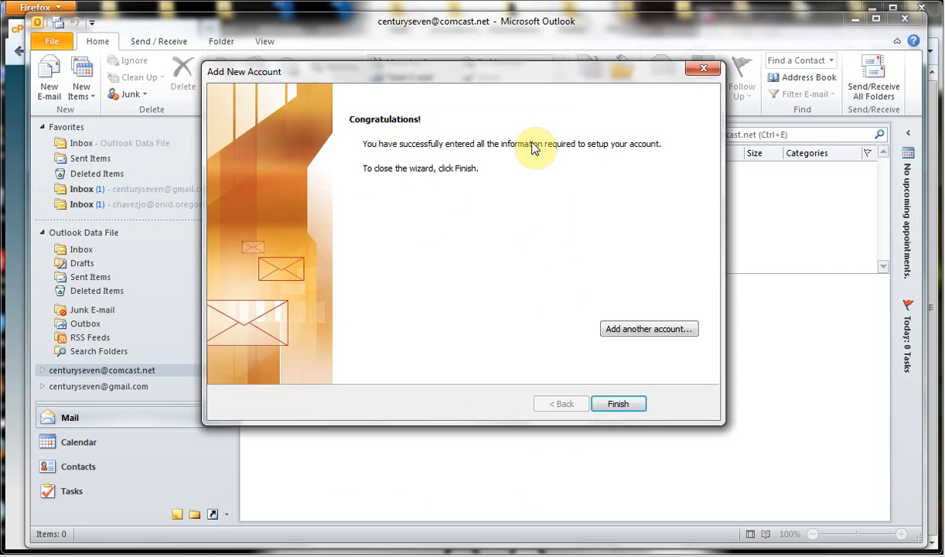
click(622, 401)
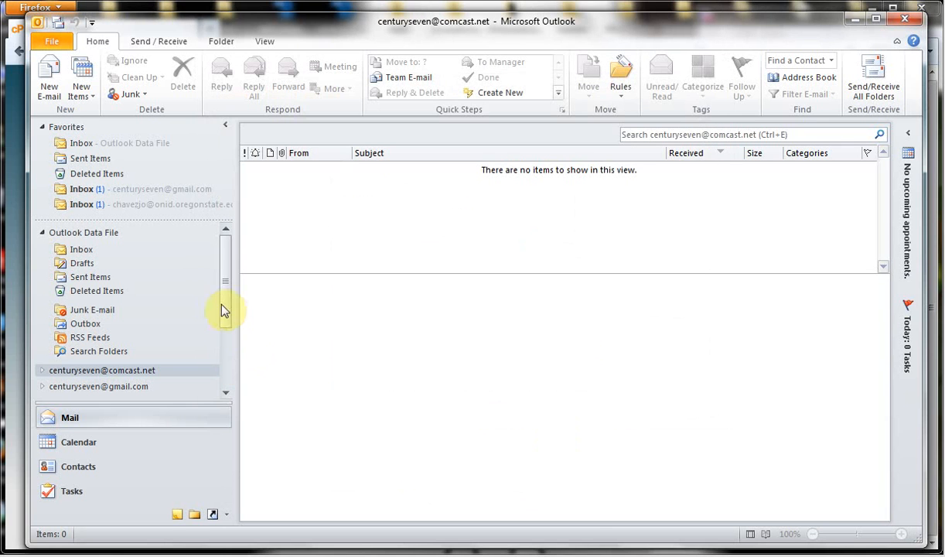
Read the new IMAP Inbox's two Outlook test messages and the contact-form message, then return to cPanel.
click(227, 377)
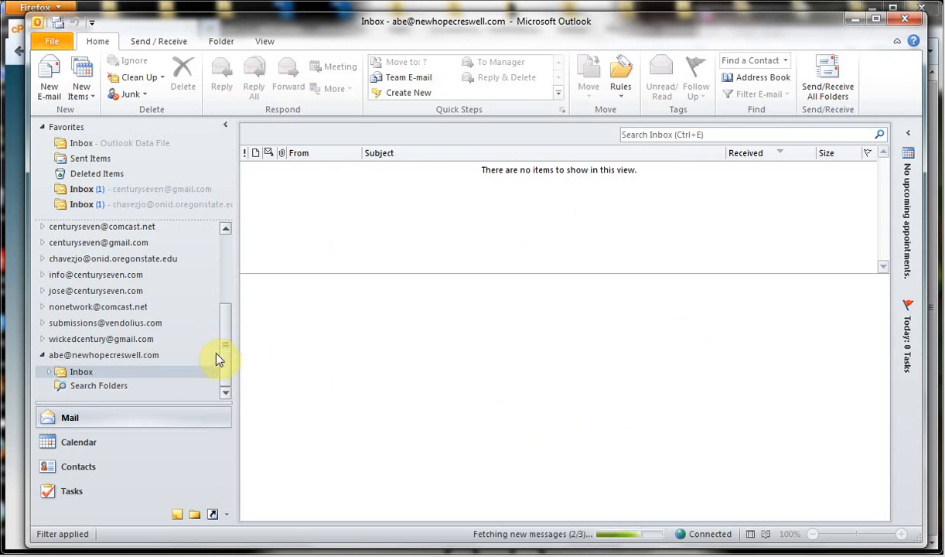
click(150, 372)
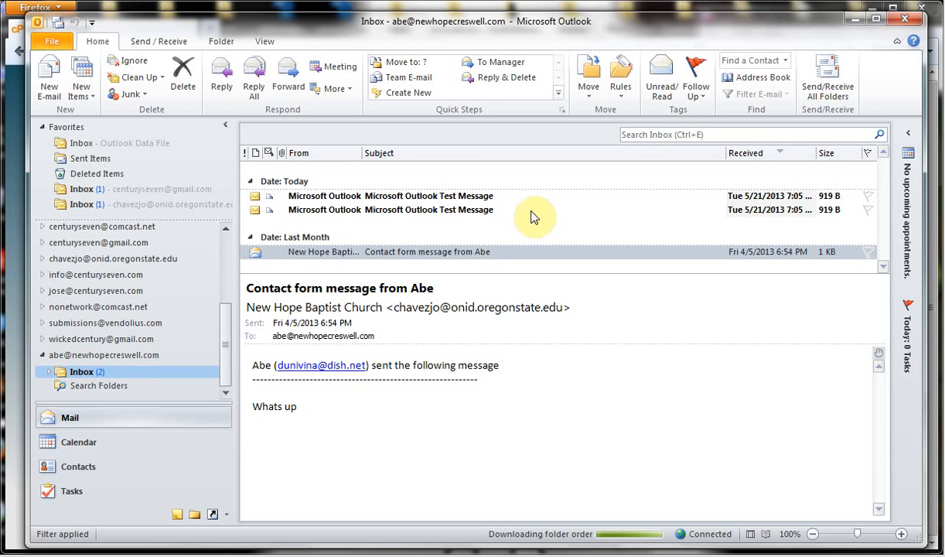
click(534, 207)
click(533, 210)
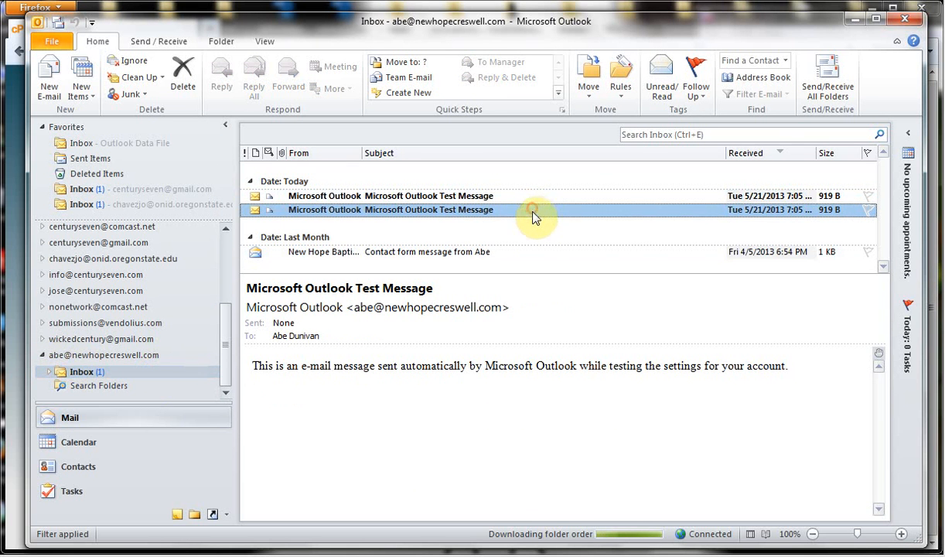
click(532, 253)
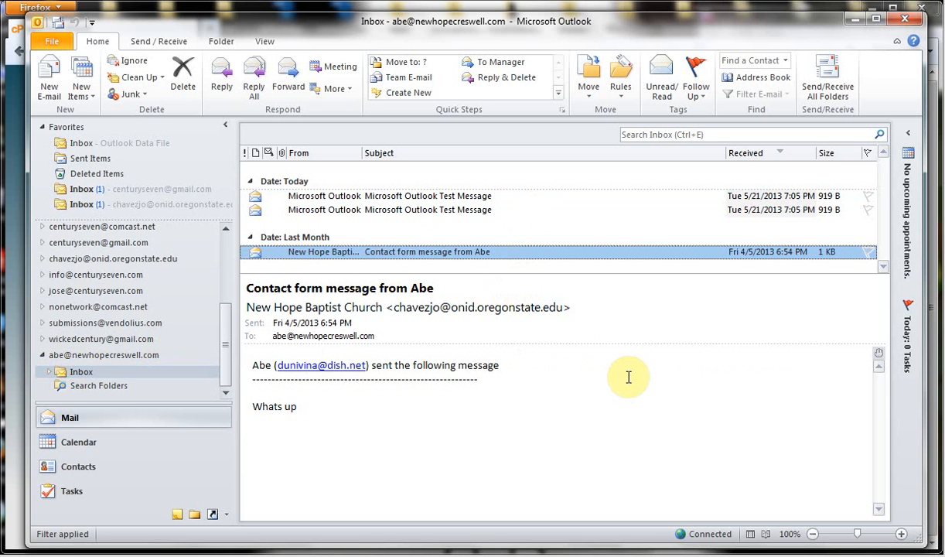
click(402, 555)
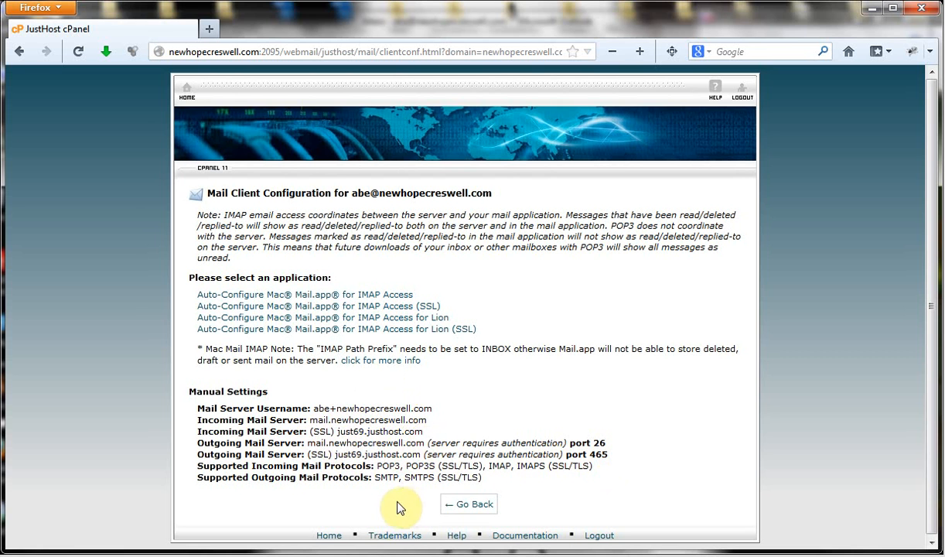
mouse_move(399, 553)
click(437, 555)
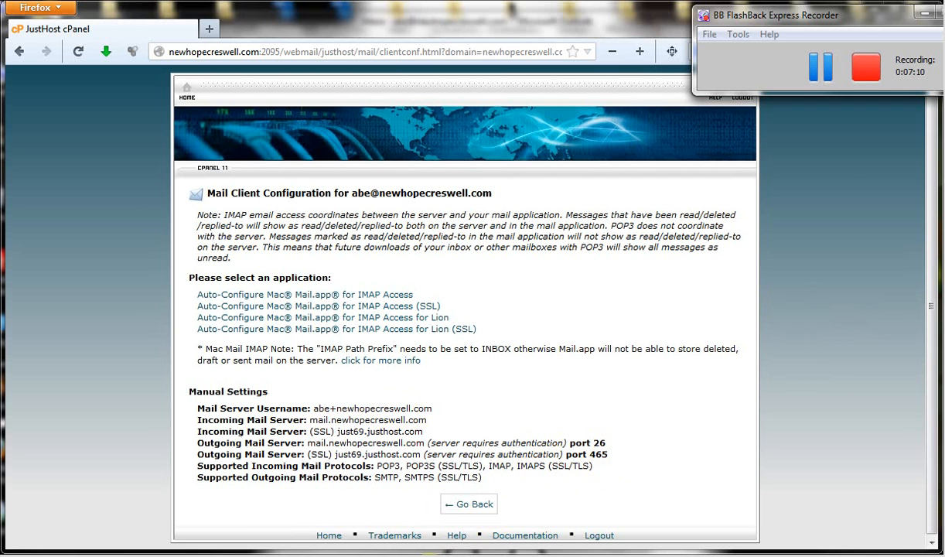